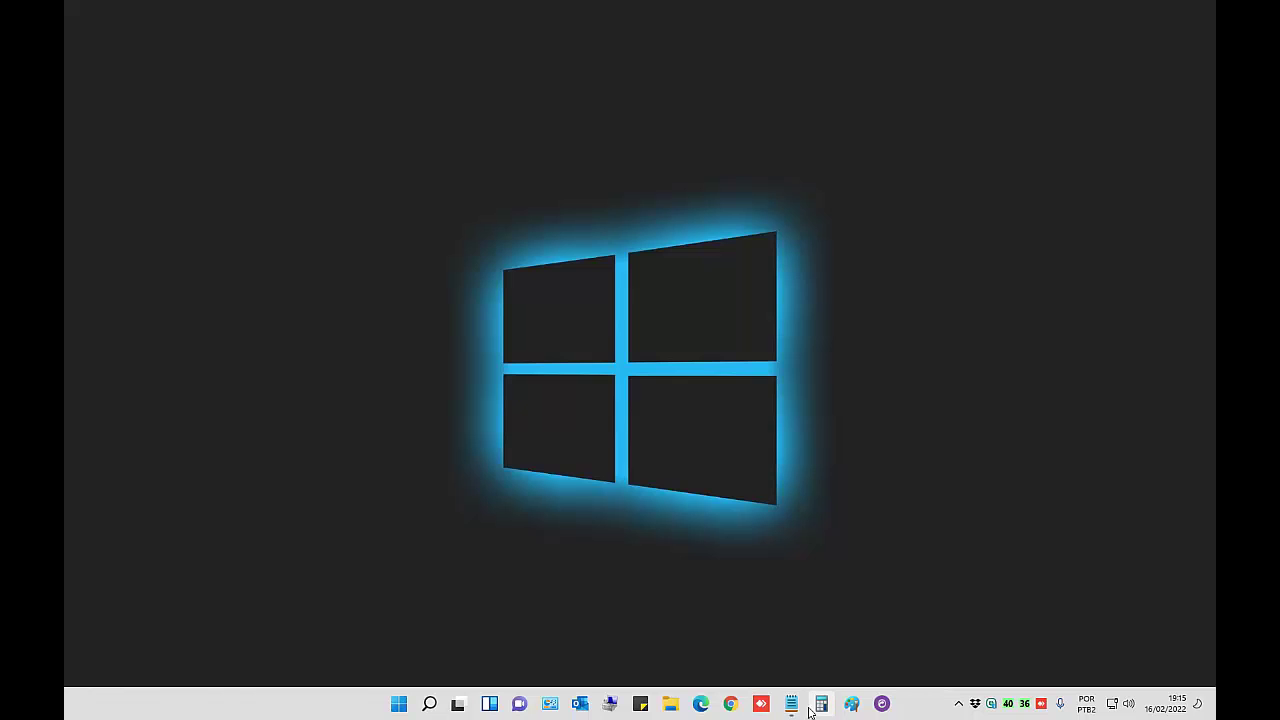
Step: Copy the MediaFire link from the open untitled note and load it in Microsoft Edge
click(793, 705)
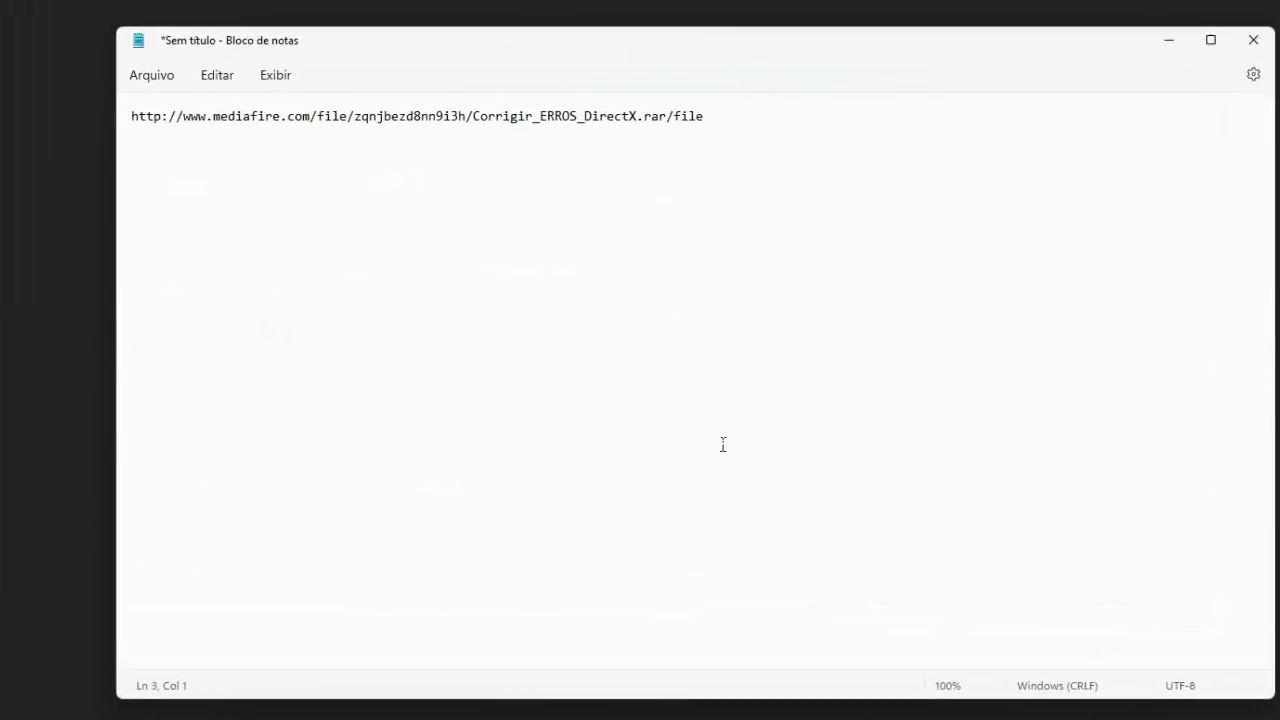
drag(715, 158, 209, 154)
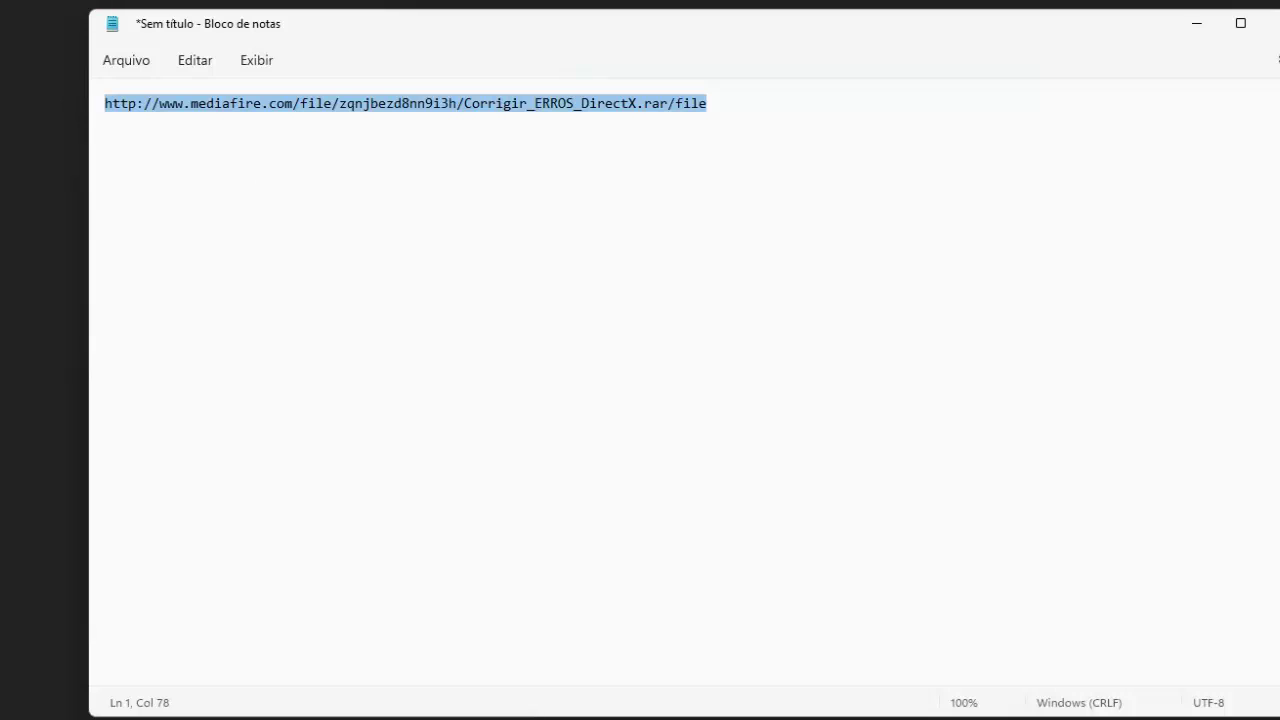
click(700, 700)
click(372, 37)
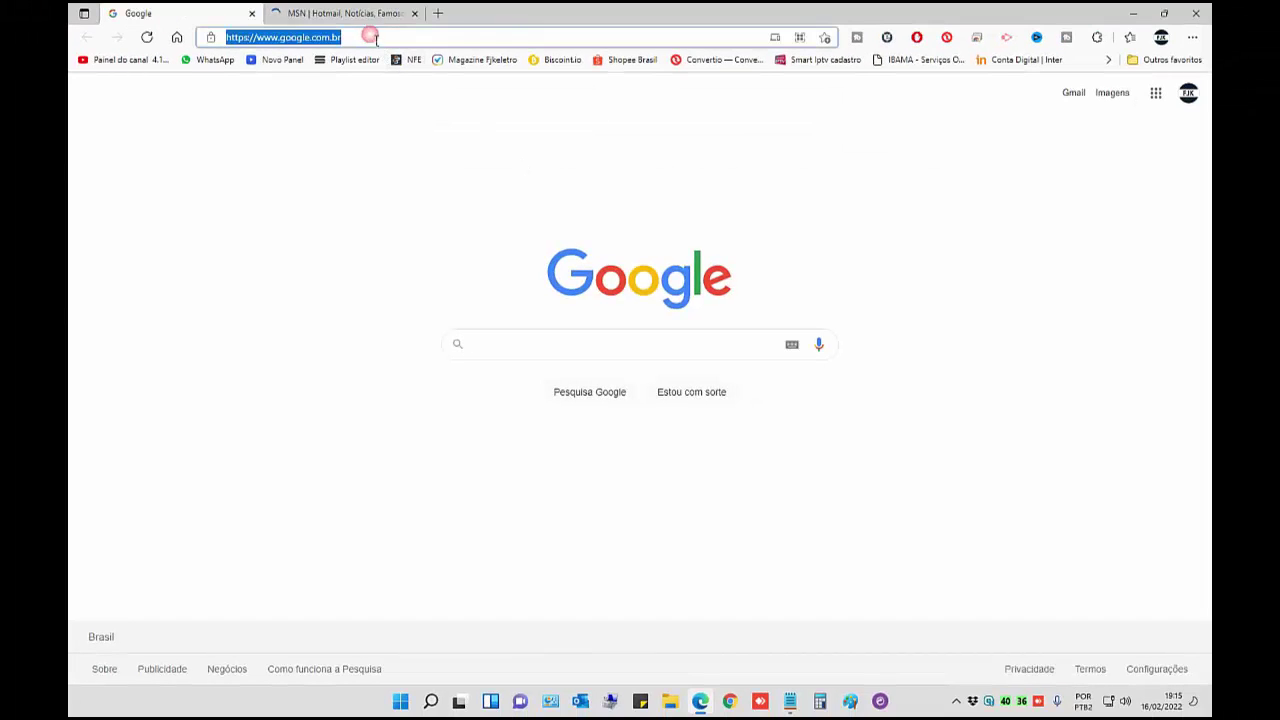
text(https://www.mediafire.com/file/zqnjbezd8nf9i3h/Corrigir_ERROS_DirectX.rar/file)
key(Return)
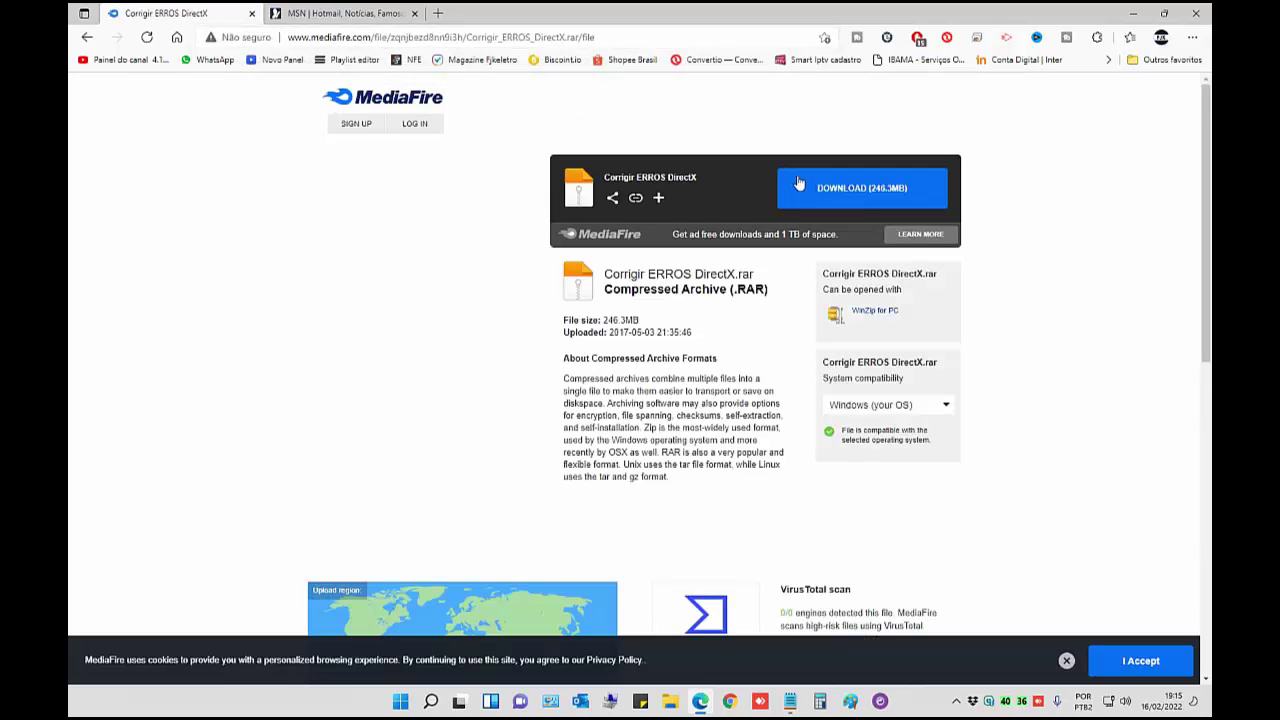
Step: Download the Corrigir ERROS DirectX.rar archive from the MediaFire page
click(873, 193)
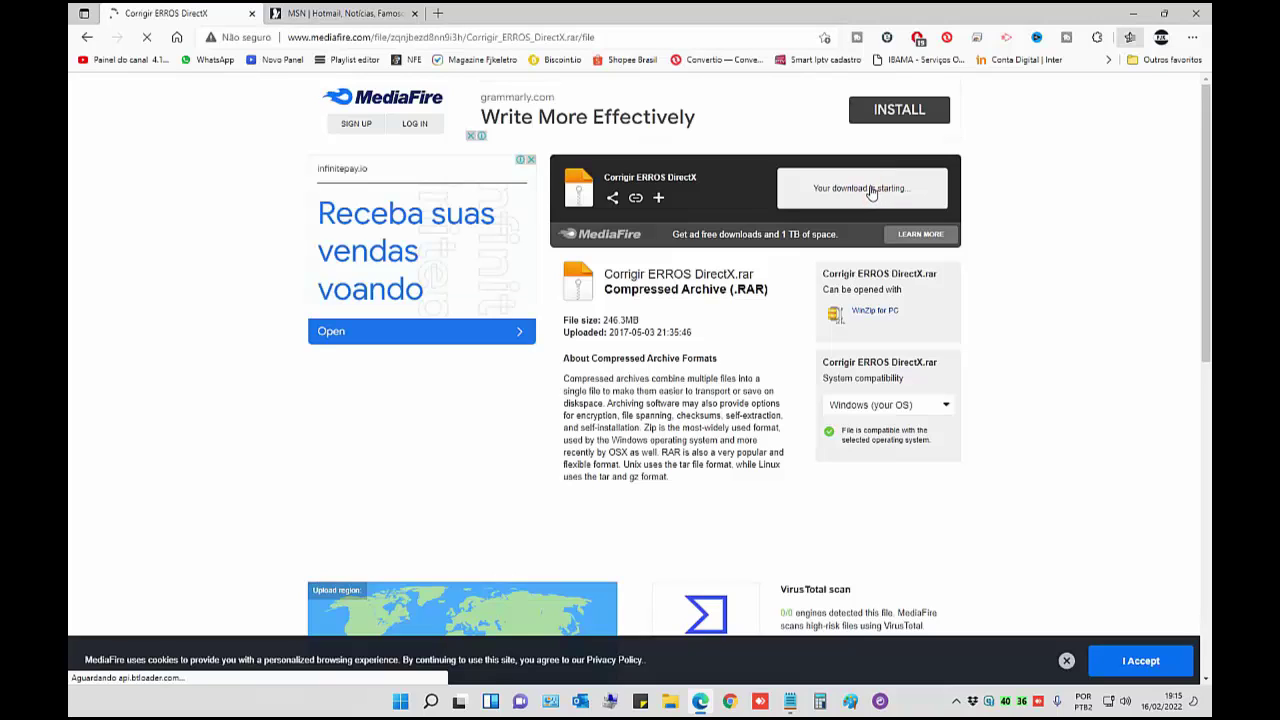
mouse_move(1018, 92)
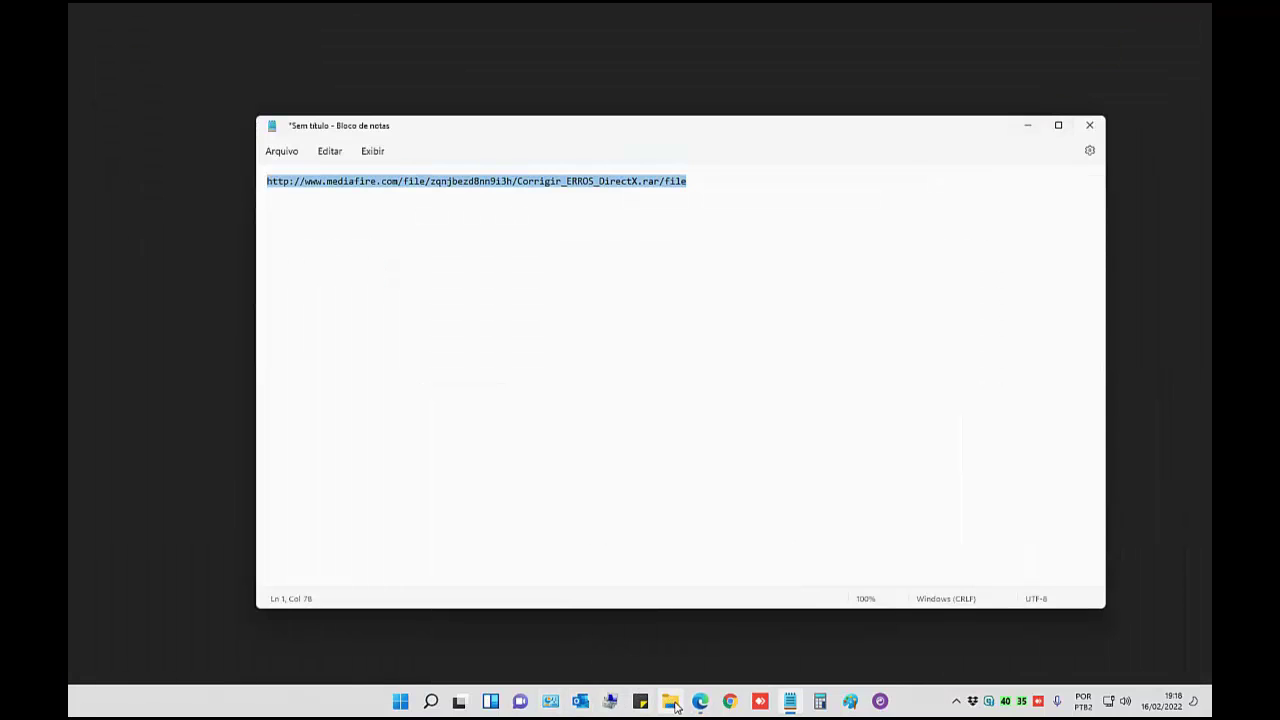
Step: In File Explorer, delete the old Corrigir ERROS DirectX folder and the MP4 video from Downloads, keeping the WinRAR archive
click(672, 703)
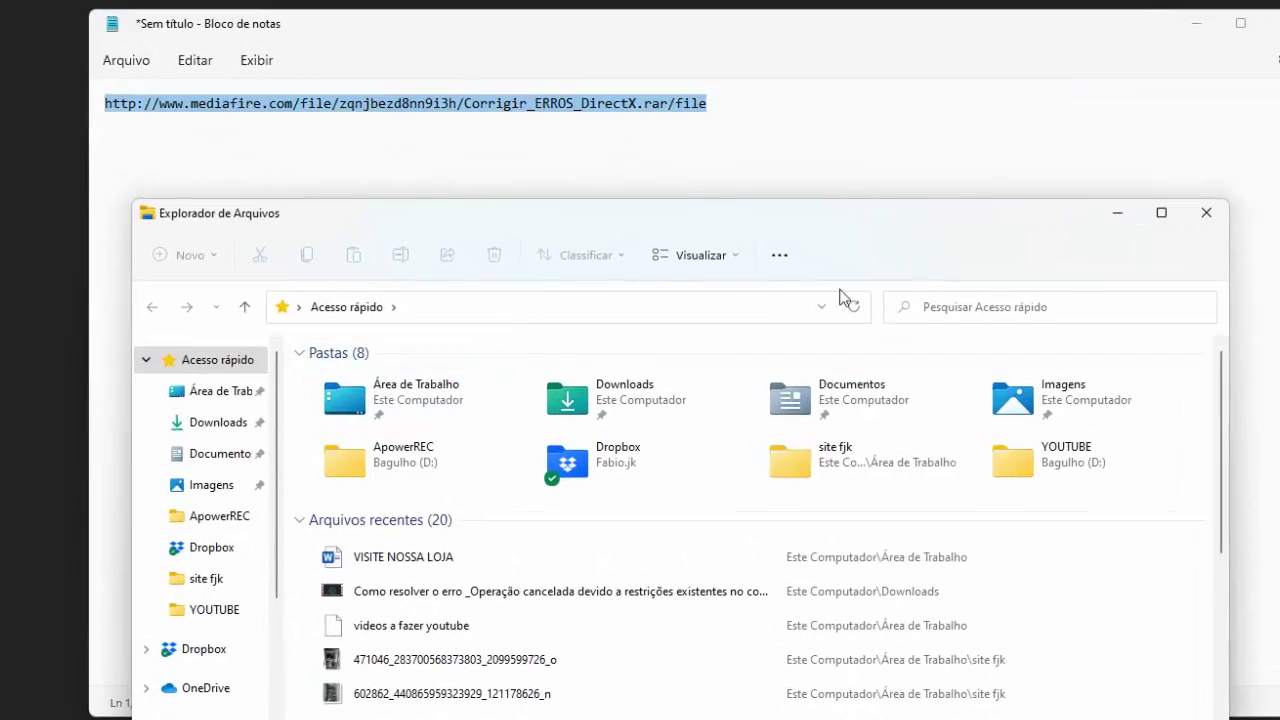
click(217, 422)
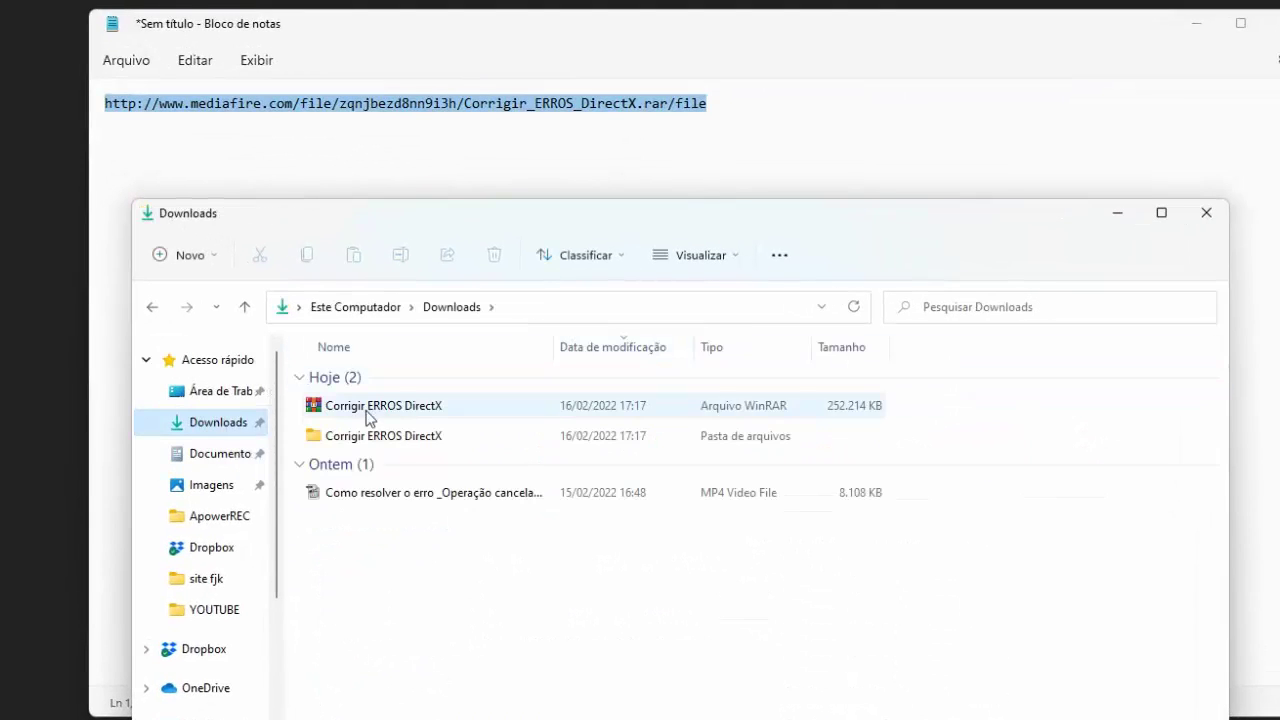
click(355, 436)
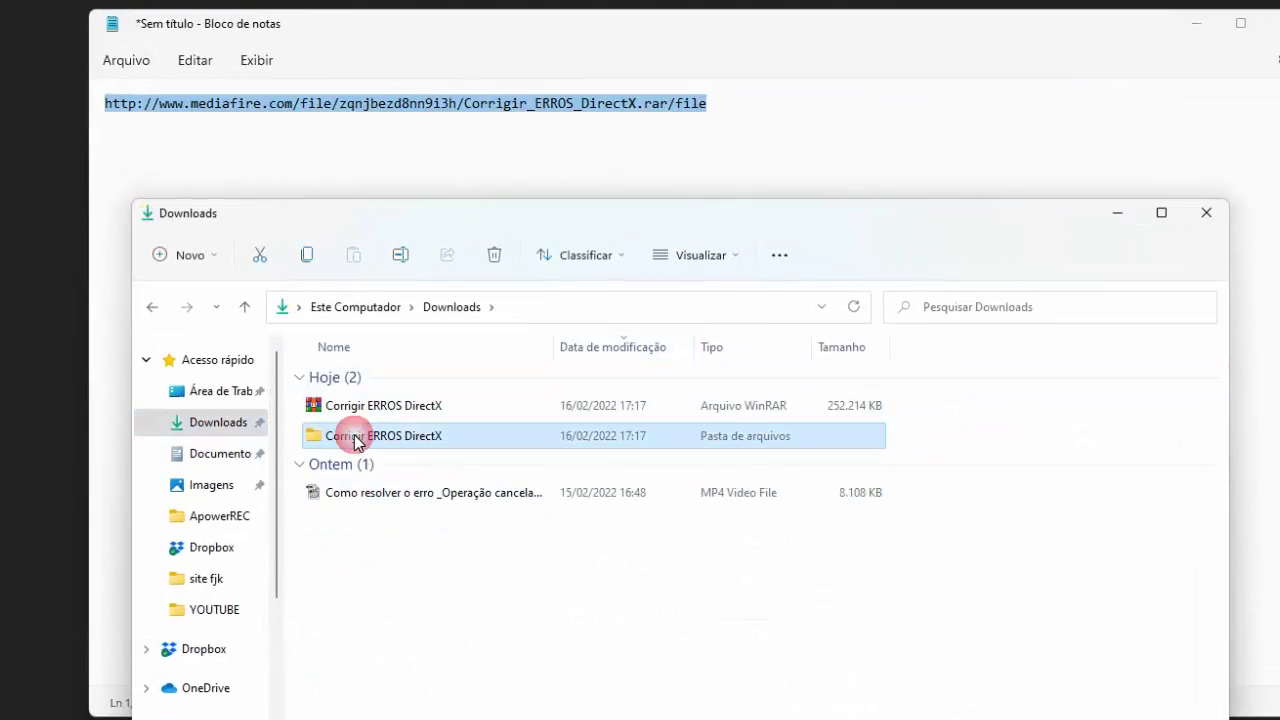
key(Delete)
click(416, 464)
key(Delete)
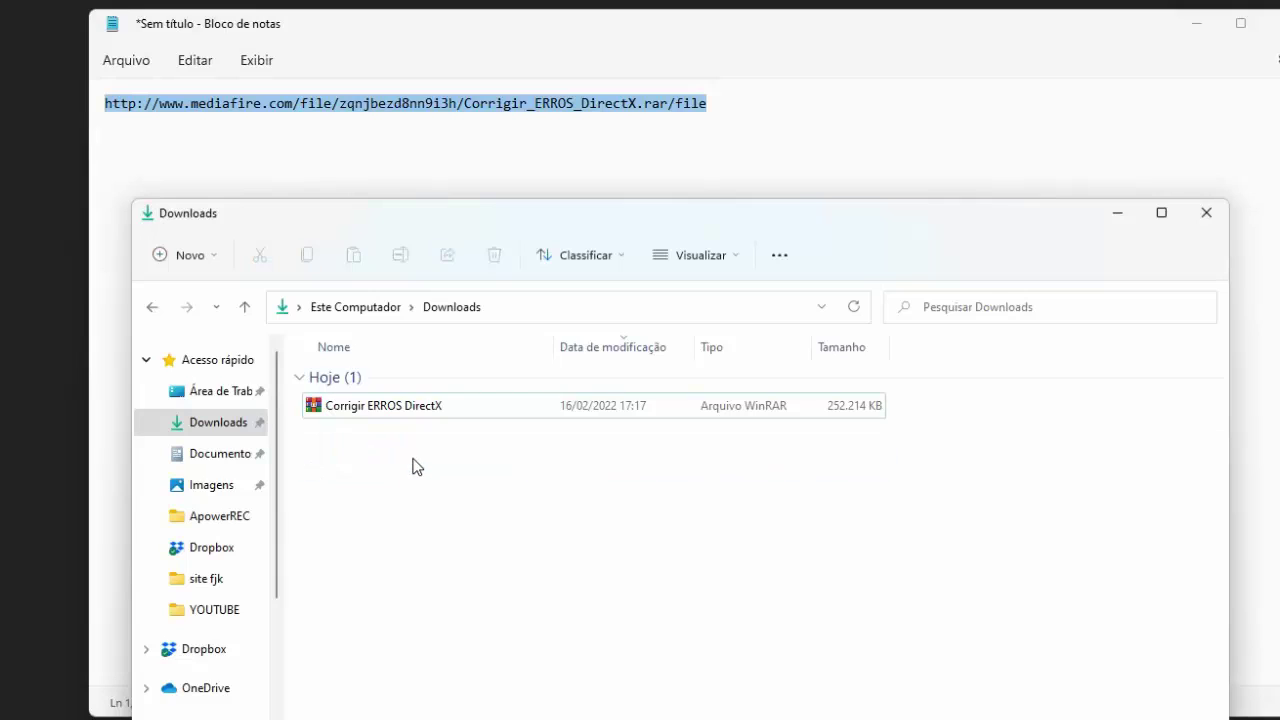
Step: Extract the Corrigir ERROS DirectX archive into its own folder of the same name in Downloads
right_click(372, 416)
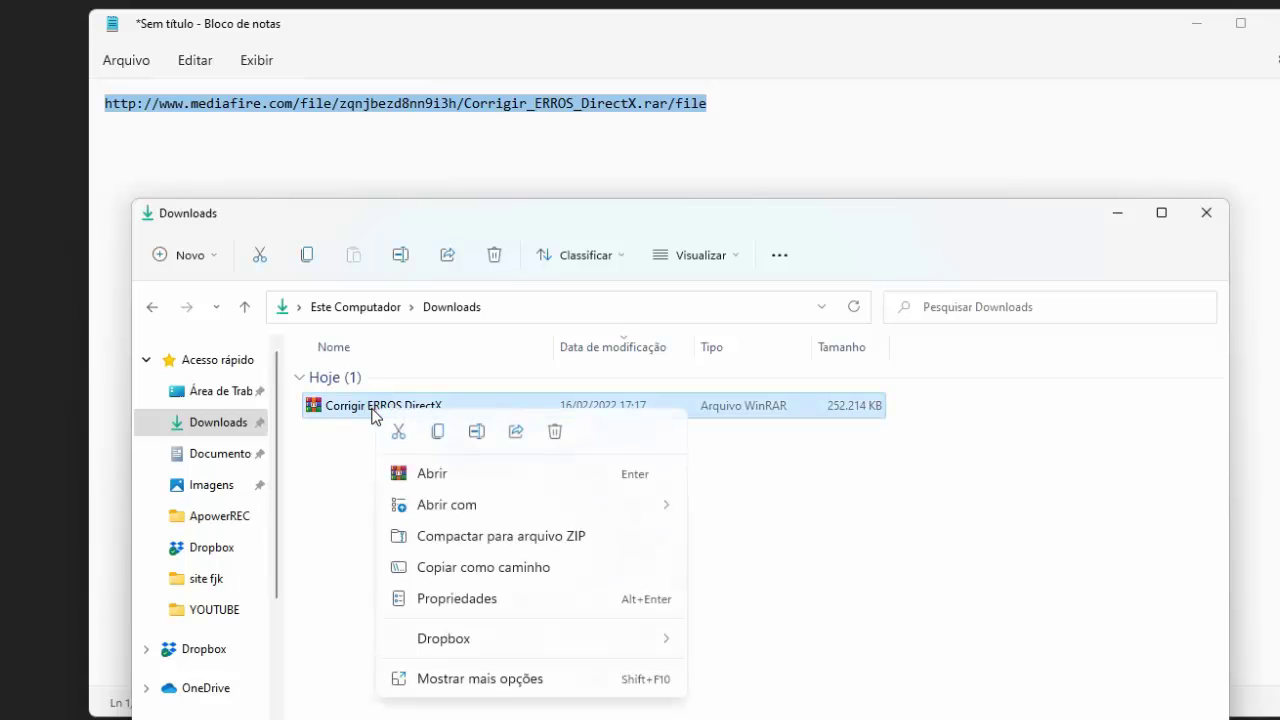
click(452, 676)
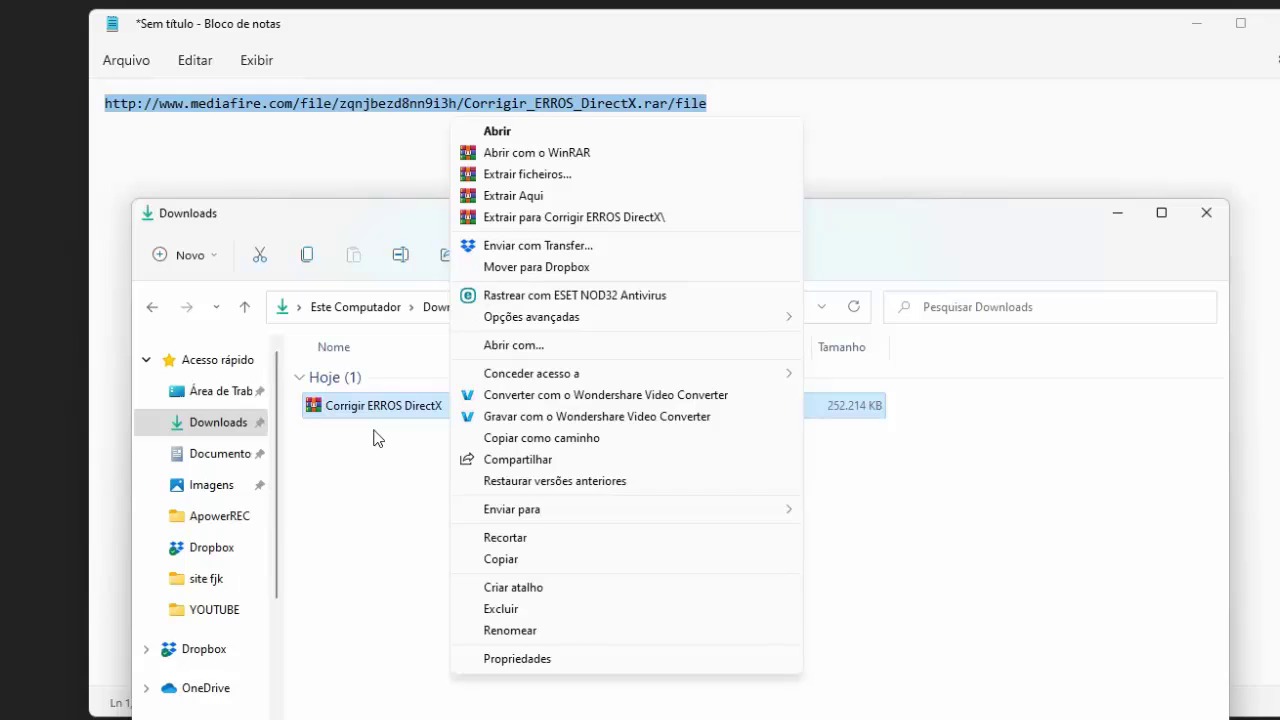
click(558, 220)
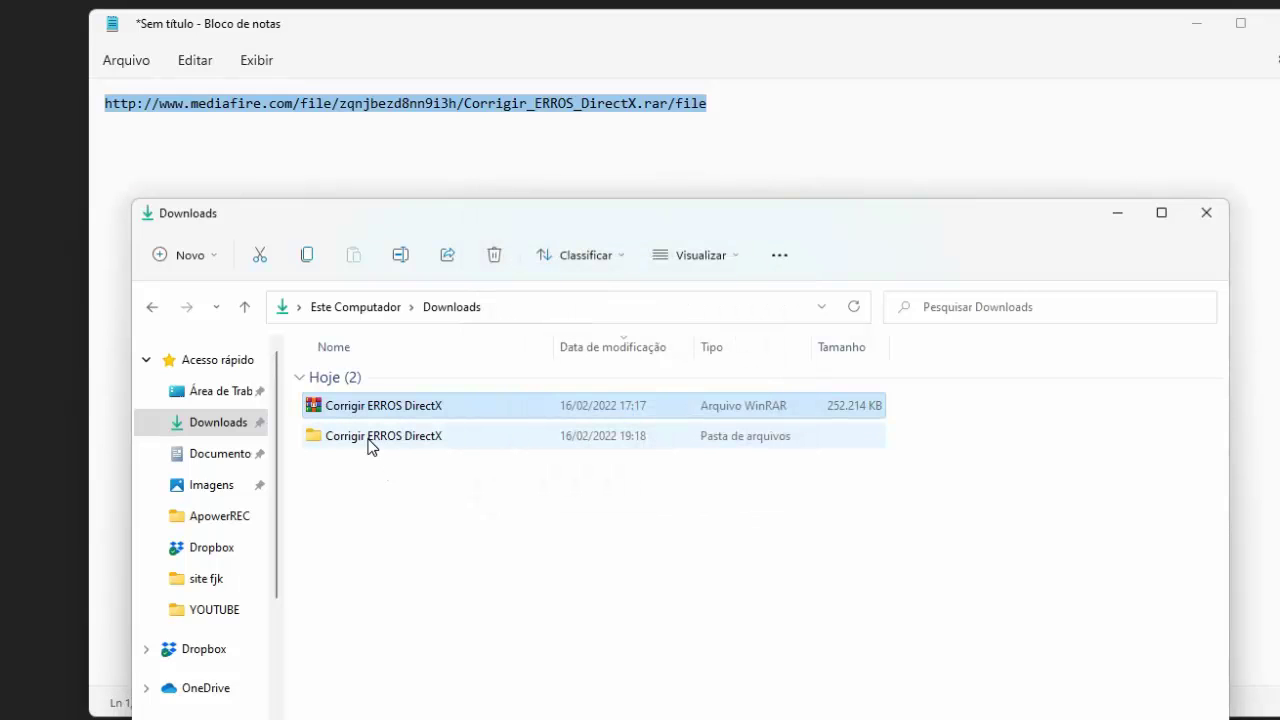
Step: Open the inner Corrigir ERROS DirectX folder inside the extracted folder and maximize the window
click(371, 437)
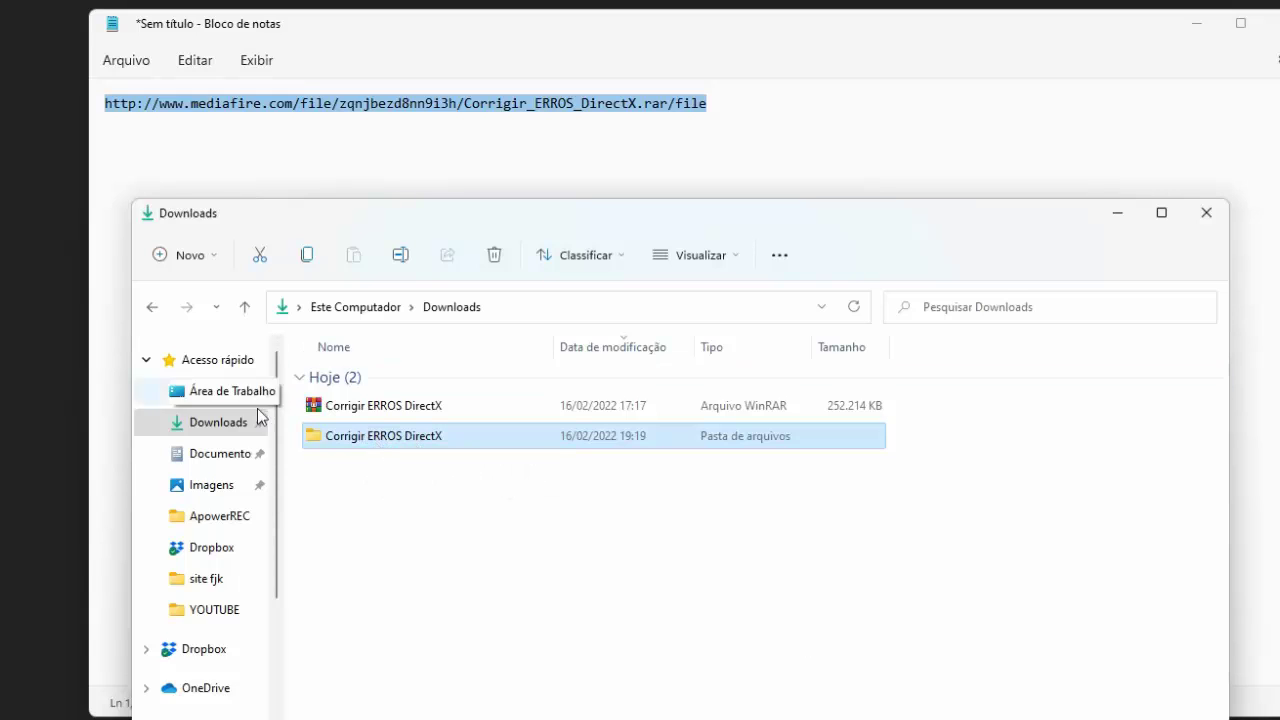
double_click(362, 440)
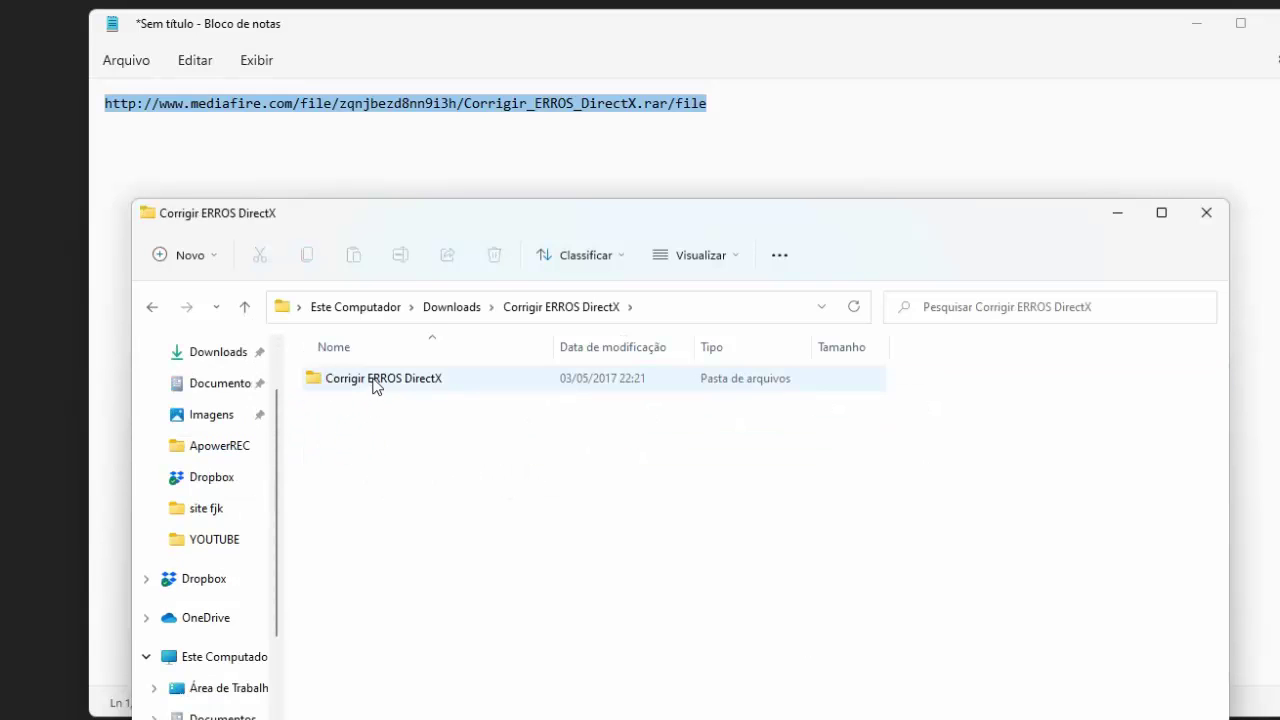
double_click(375, 382)
scroll(383, 400, down, 10)
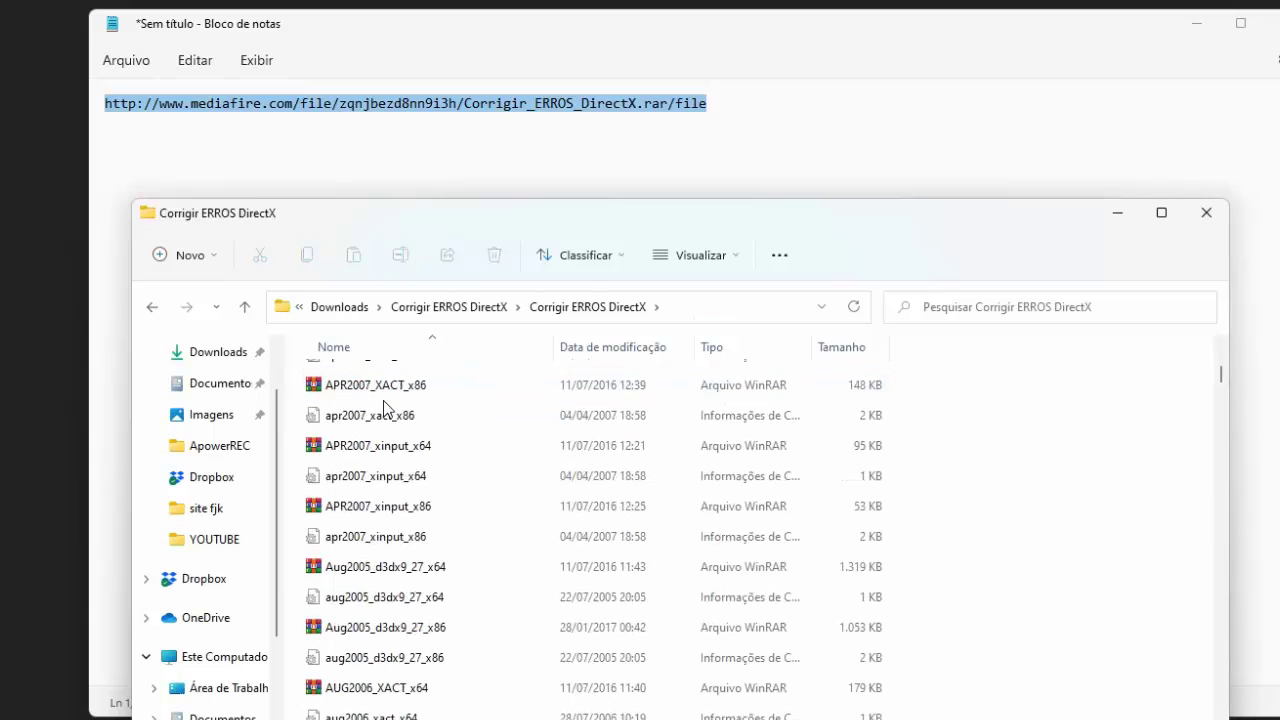
click(1161, 212)
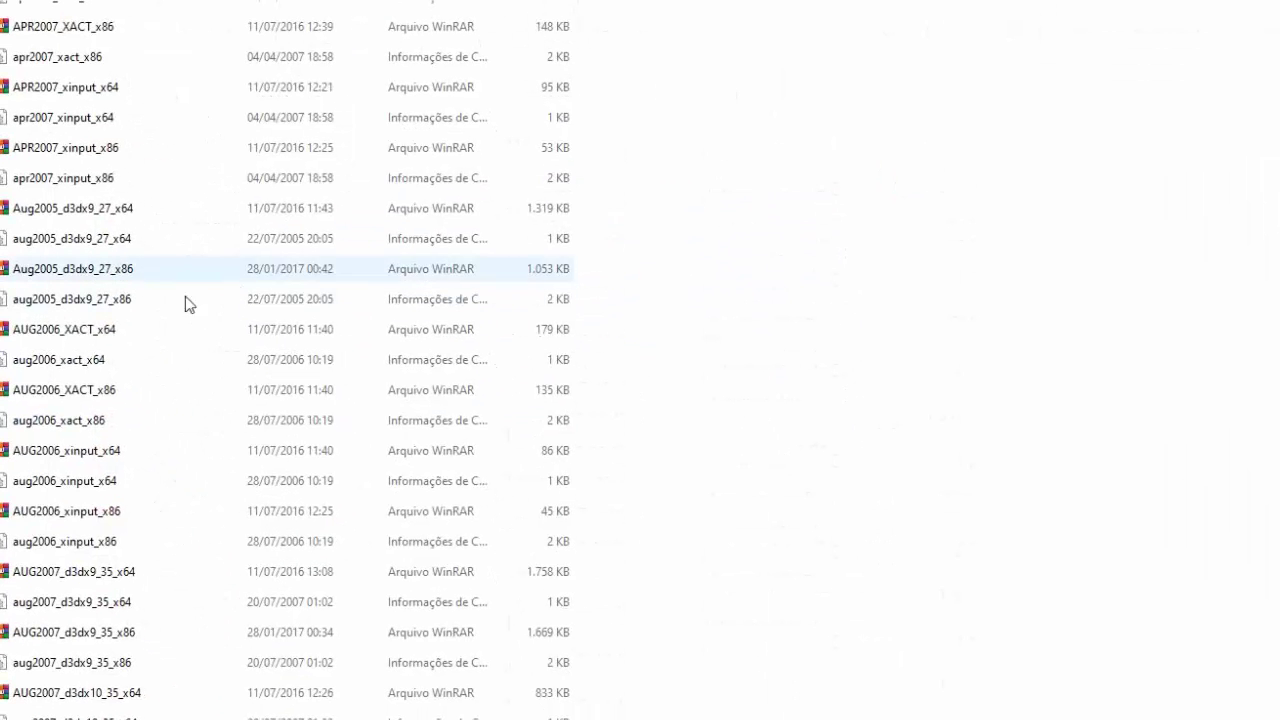
Step: Select all the files in the inner Corrigir ERROS DirectX folder and copy them
click(101, 153)
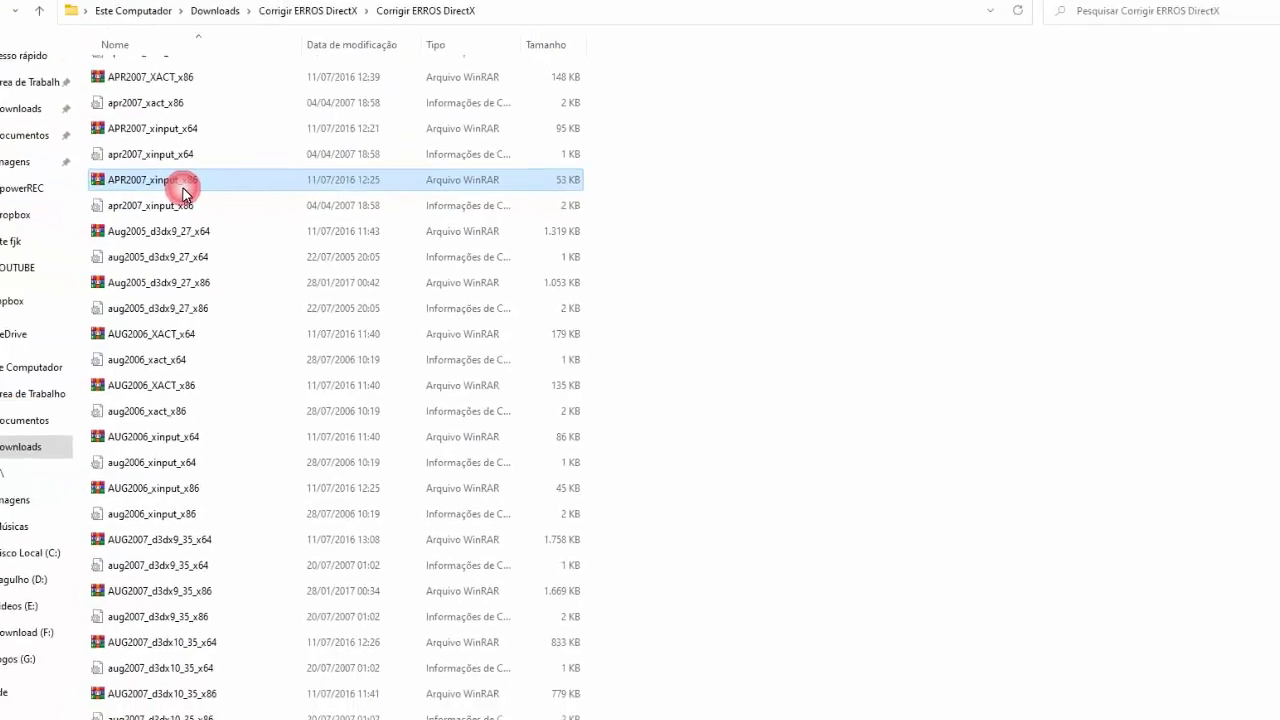
key(ctrl+a)
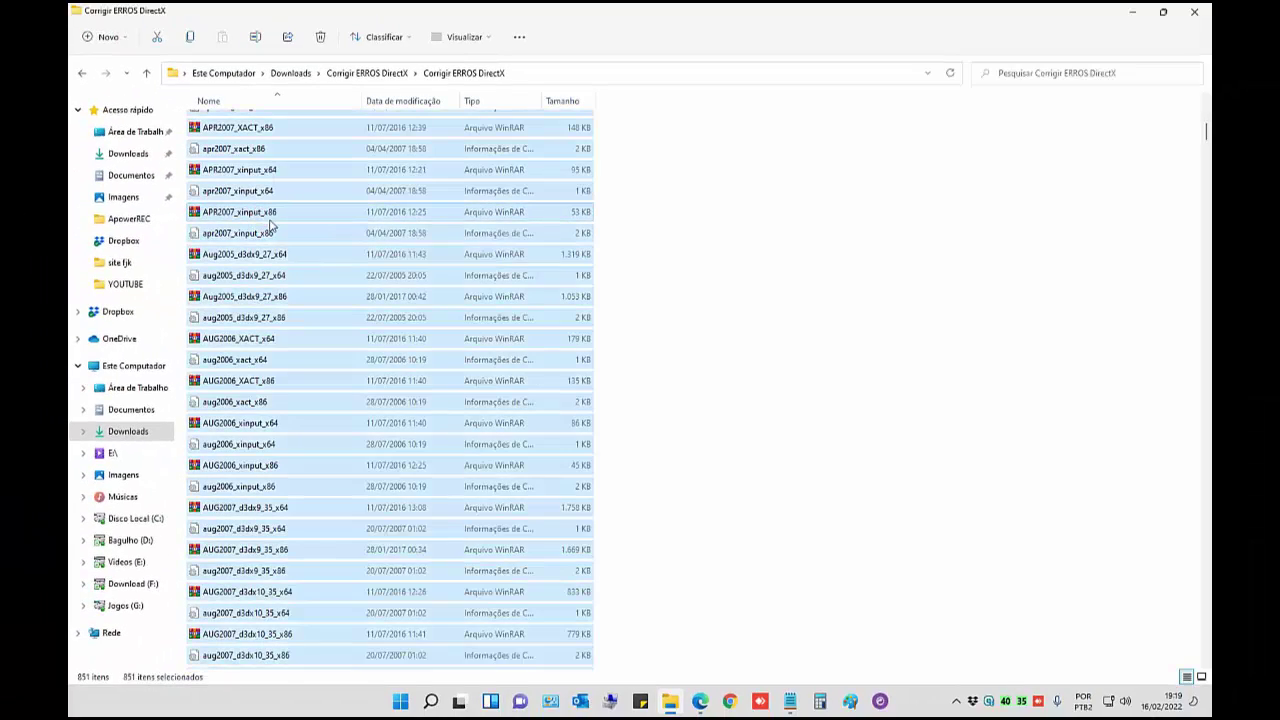
click(654, 234)
right_click(665, 224)
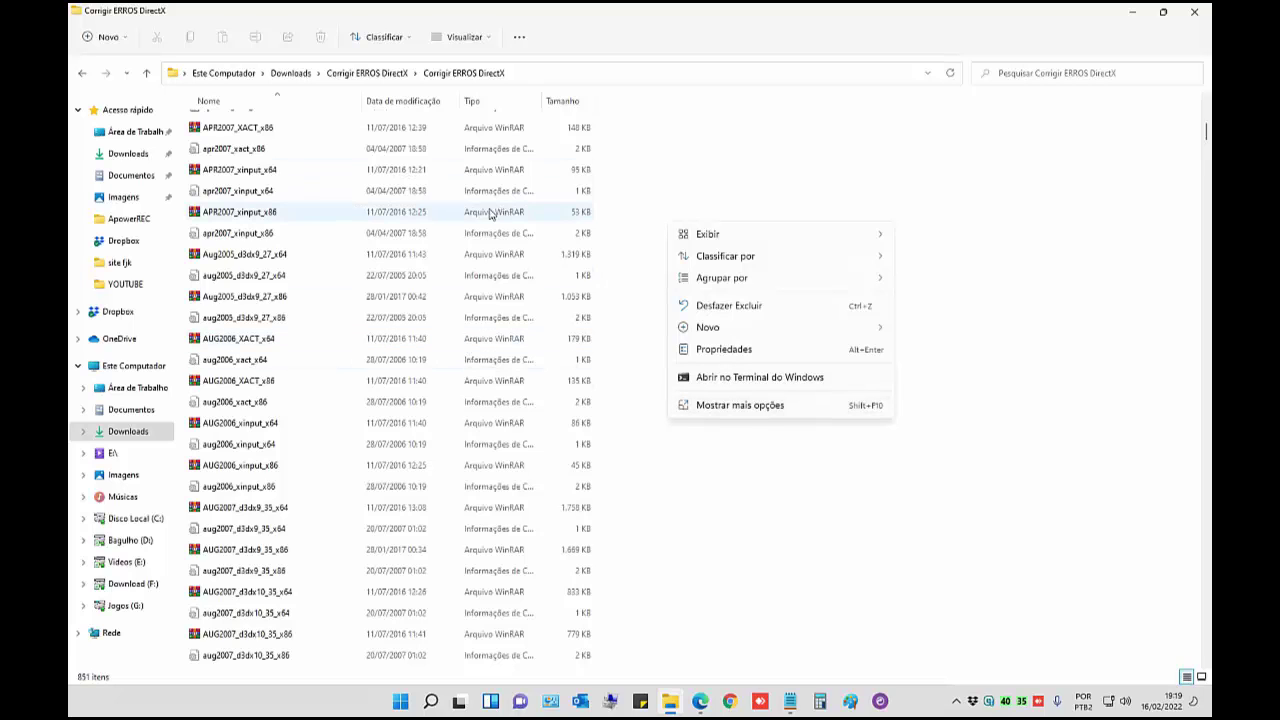
click(243, 170)
key(ctrl+a)
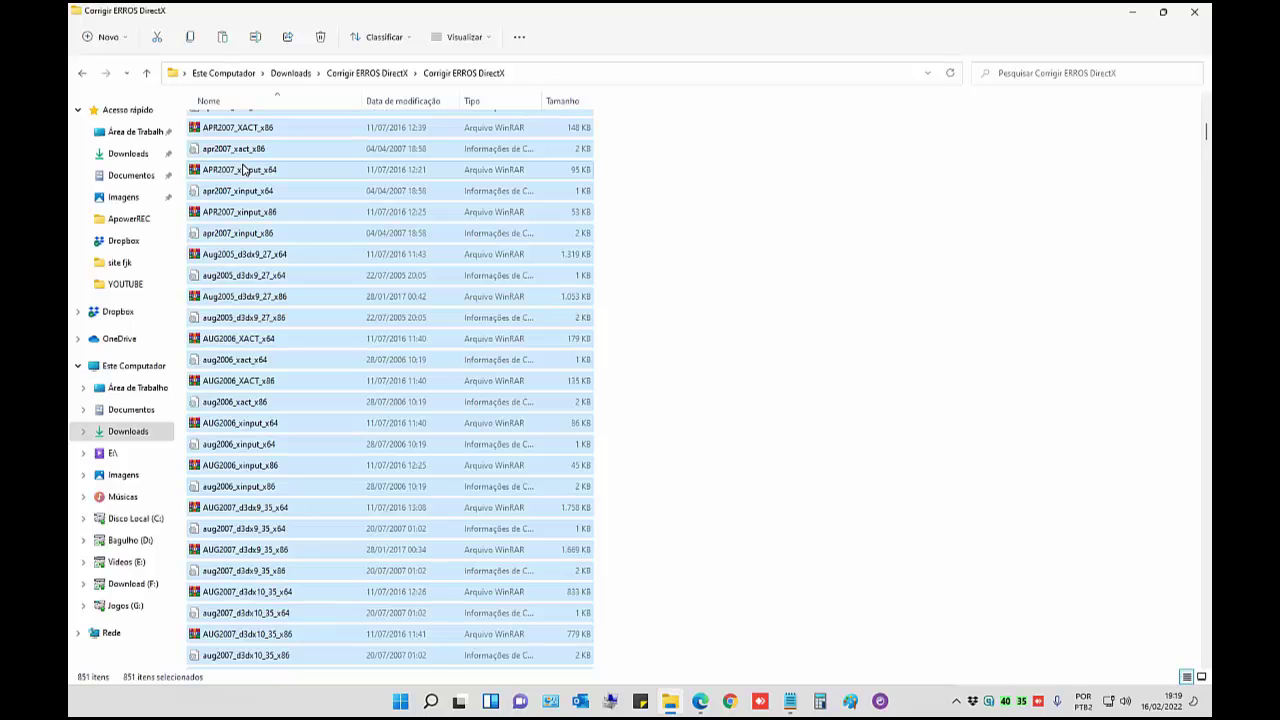
Step: Go to the System32 folder inside the Windows folder on Disco Local (C:)
click(147, 520)
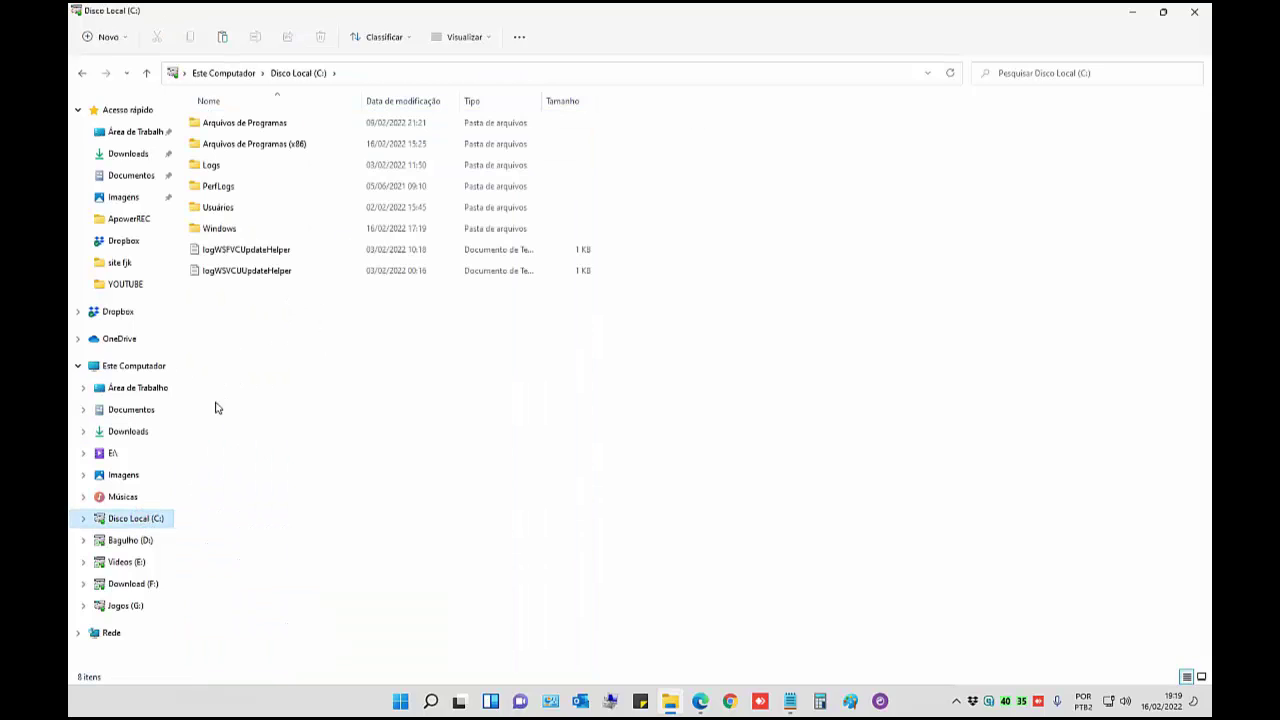
click(140, 366)
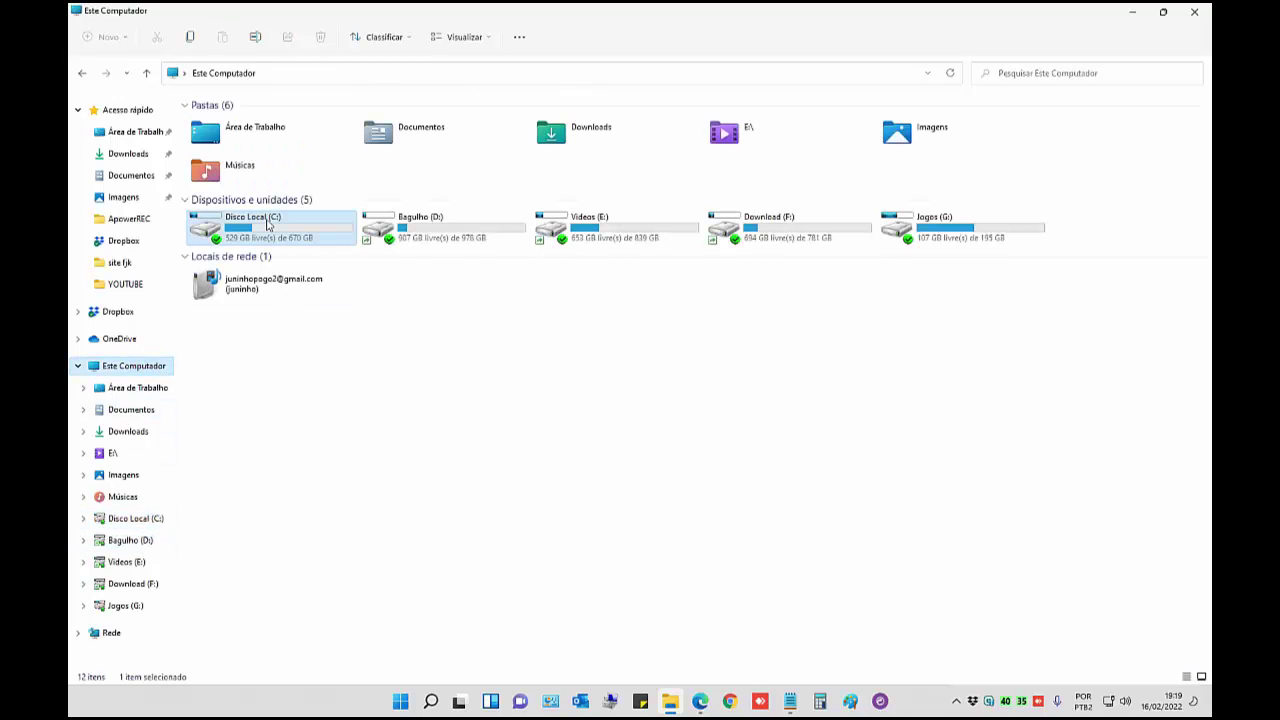
double_click(266, 224)
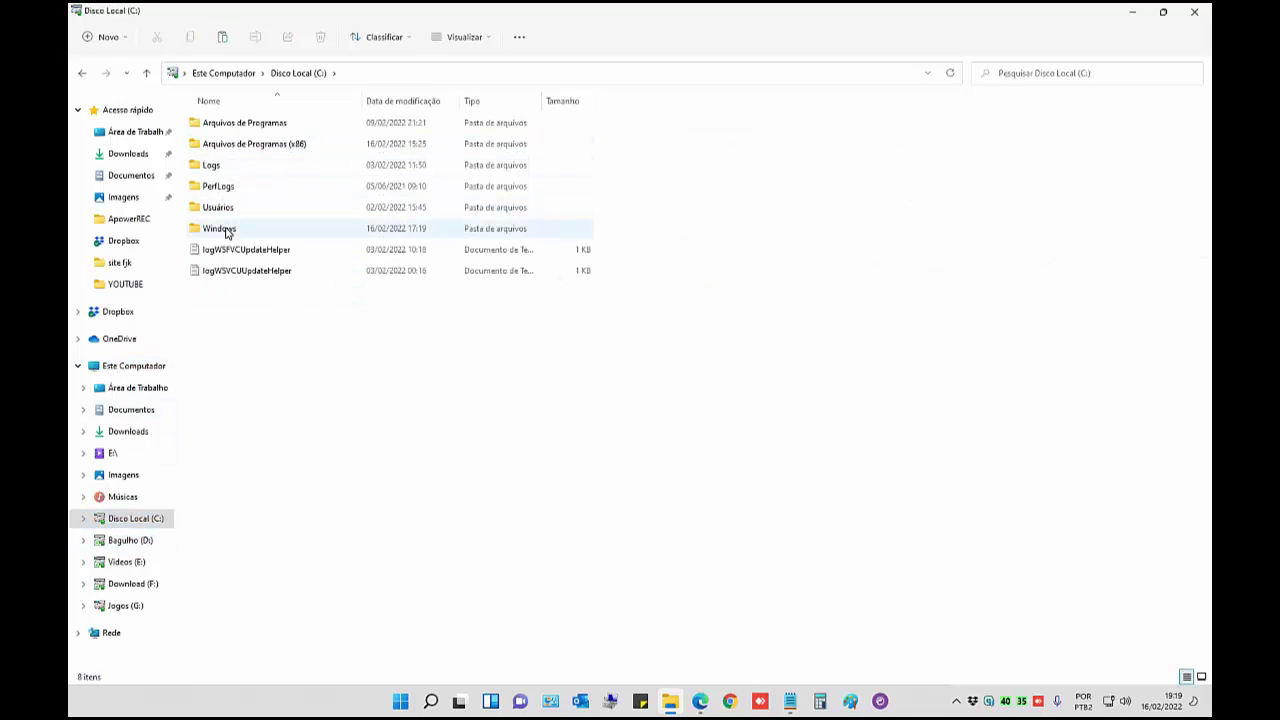
double_click(226, 229)
scroll(226, 233, down, 16)
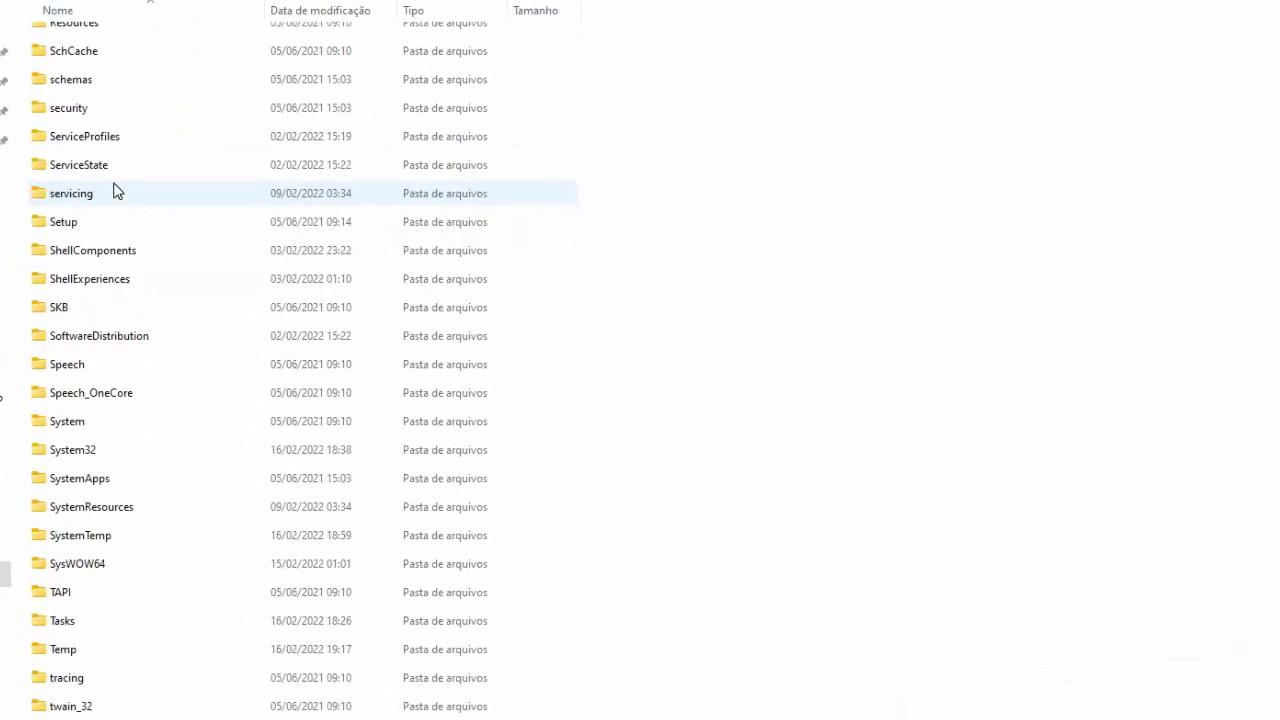
double_click(75, 447)
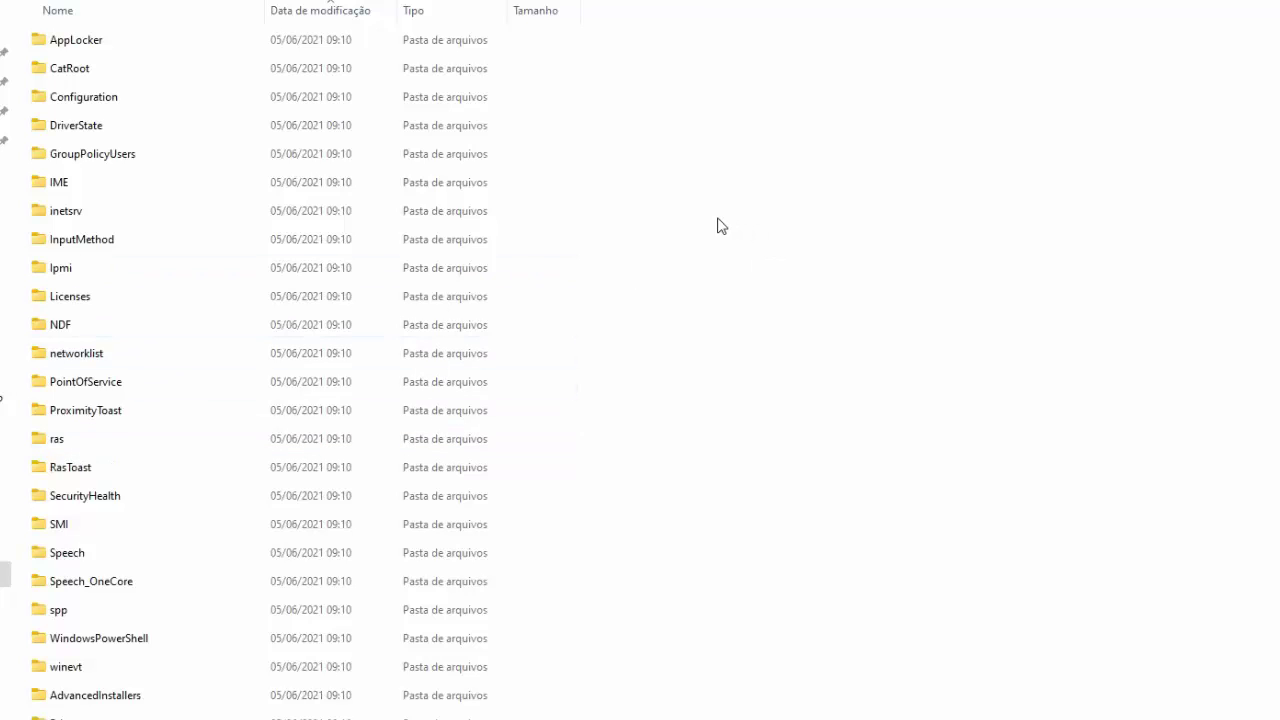
Step: Paste the DirectX files into System32, replacing existing files, granting administrator permission for all items and ignoring those still denied
key(ctrl+v)
right_click(658, 406)
click(750, 695)
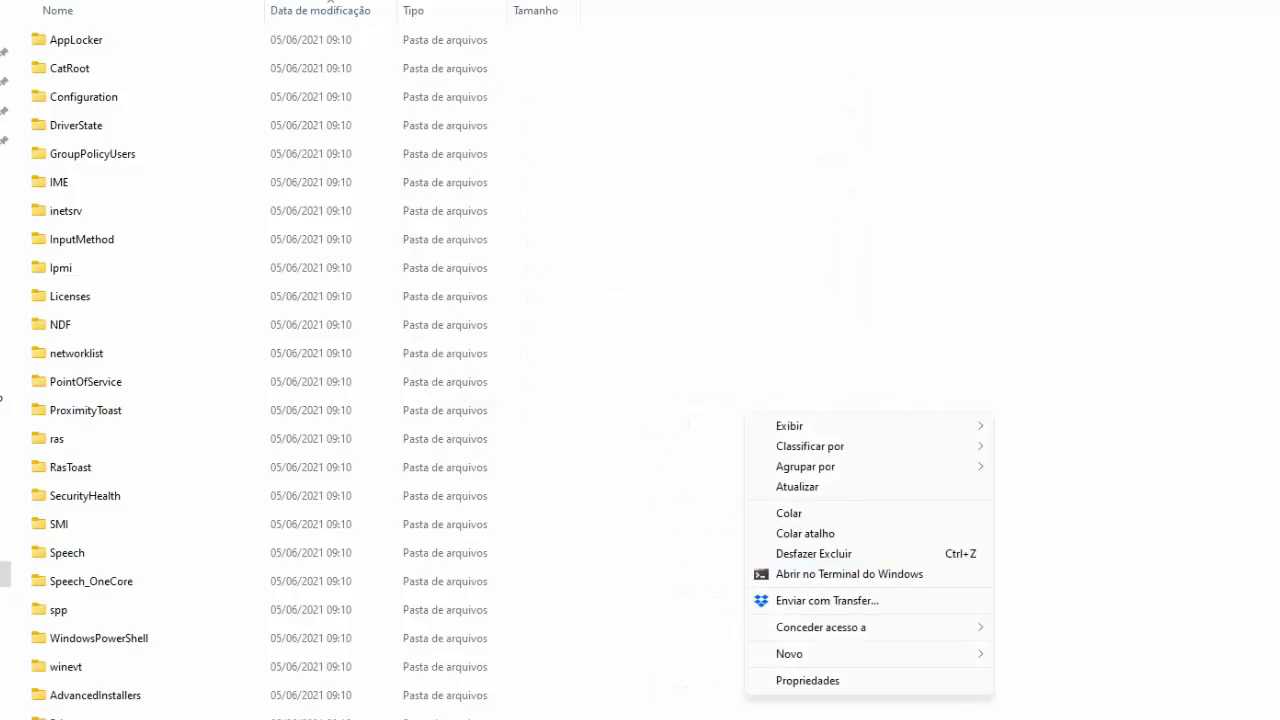
key(Escape)
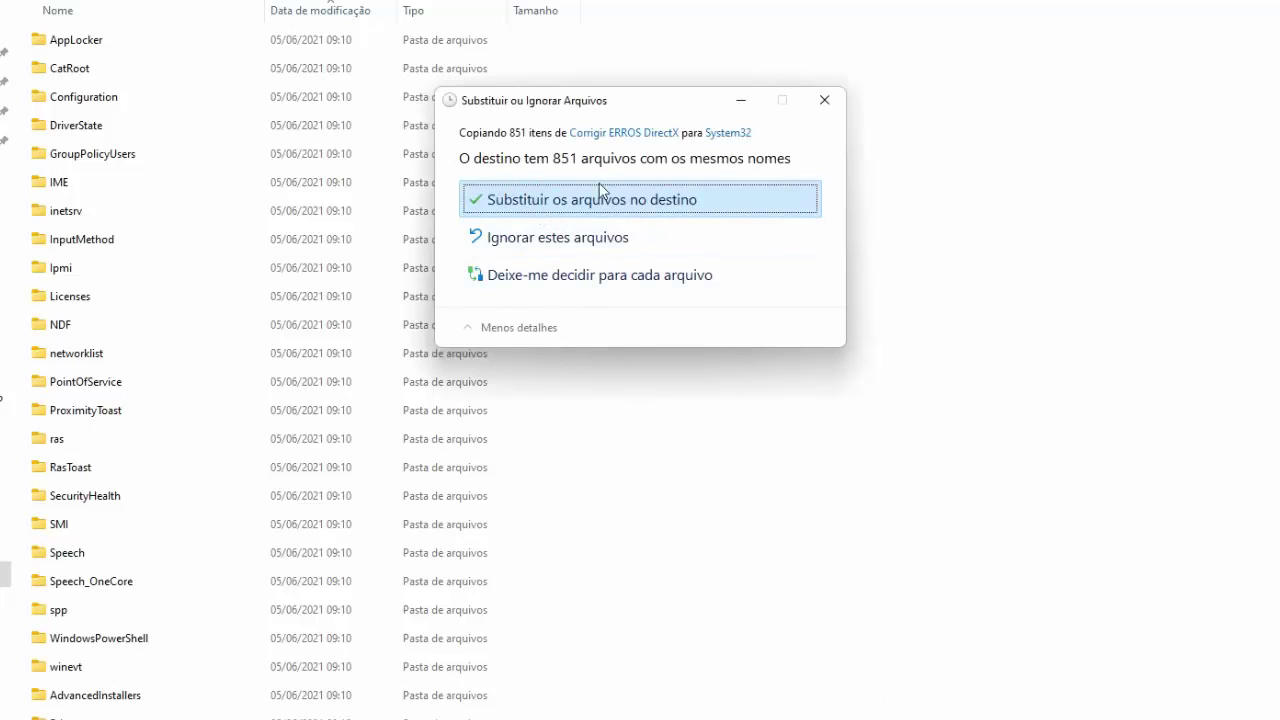
click(558, 196)
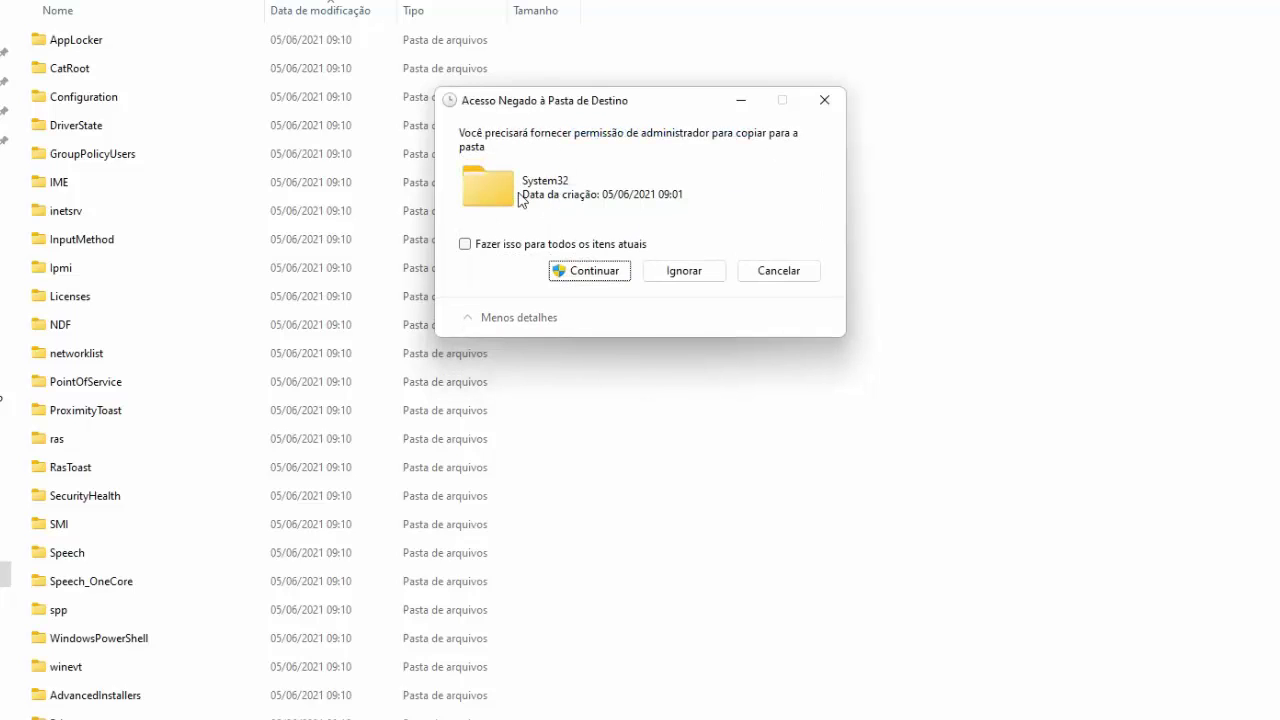
click(527, 245)
click(617, 274)
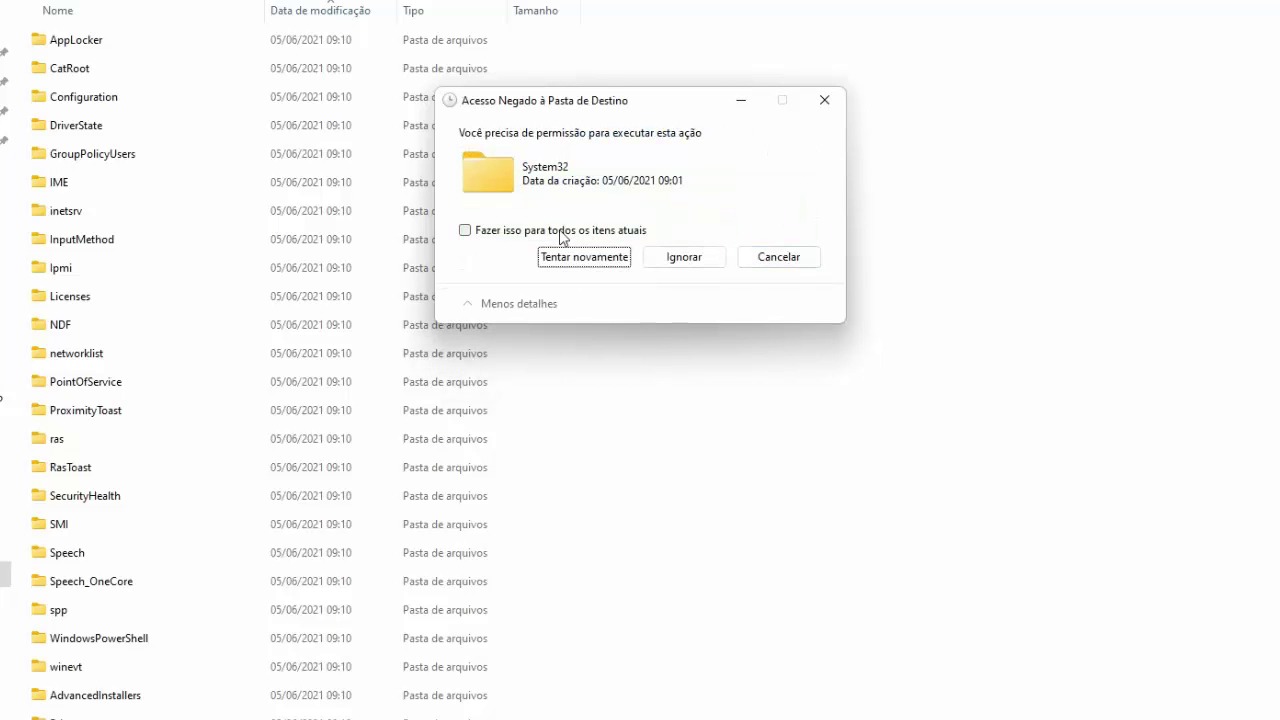
click(683, 257)
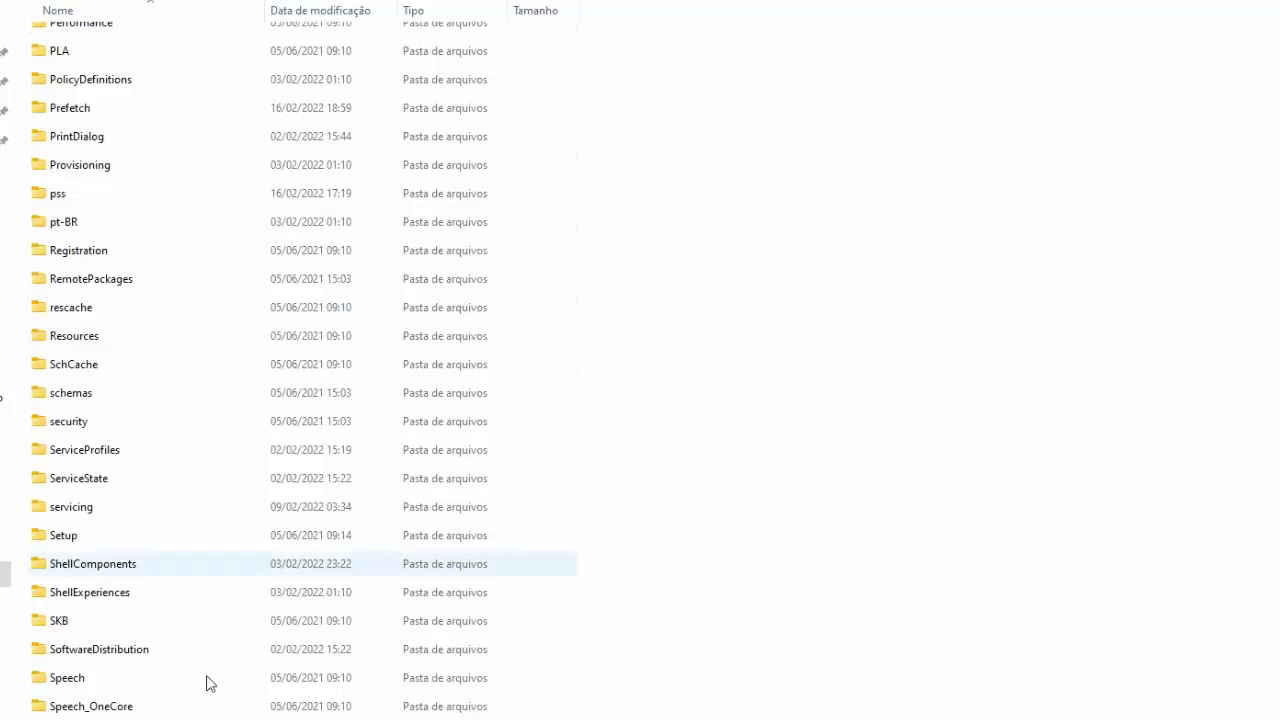
Step: Open the SysWOW64 folder inside the Windows folder
scroll(190, 670, down, 2)
click(175, 591)
scroll(140, 620, down, 1)
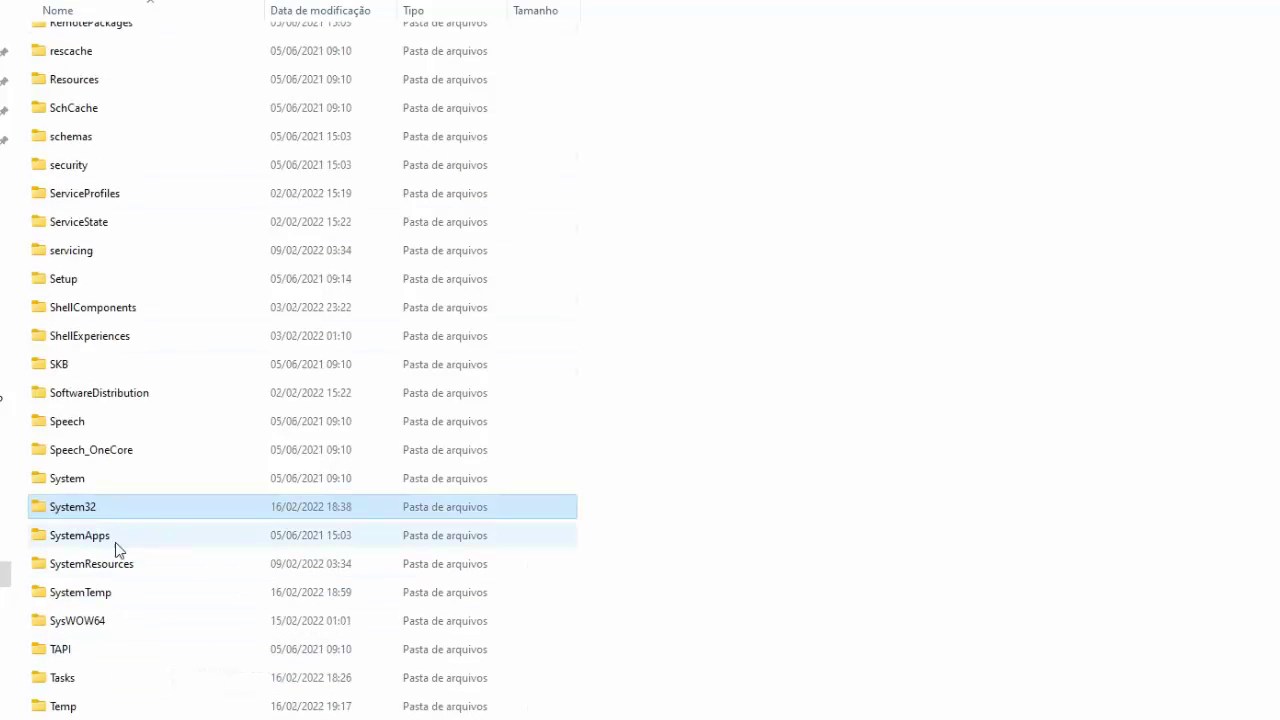
click(95, 628)
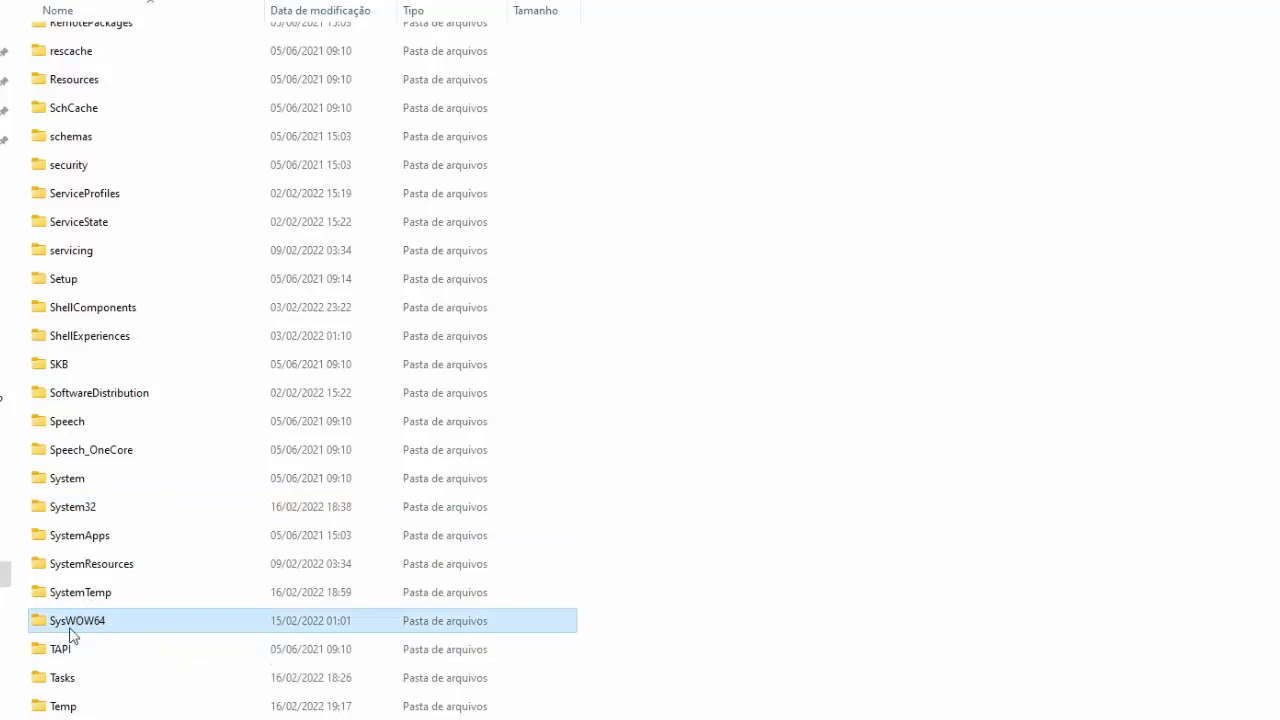
double_click(94, 622)
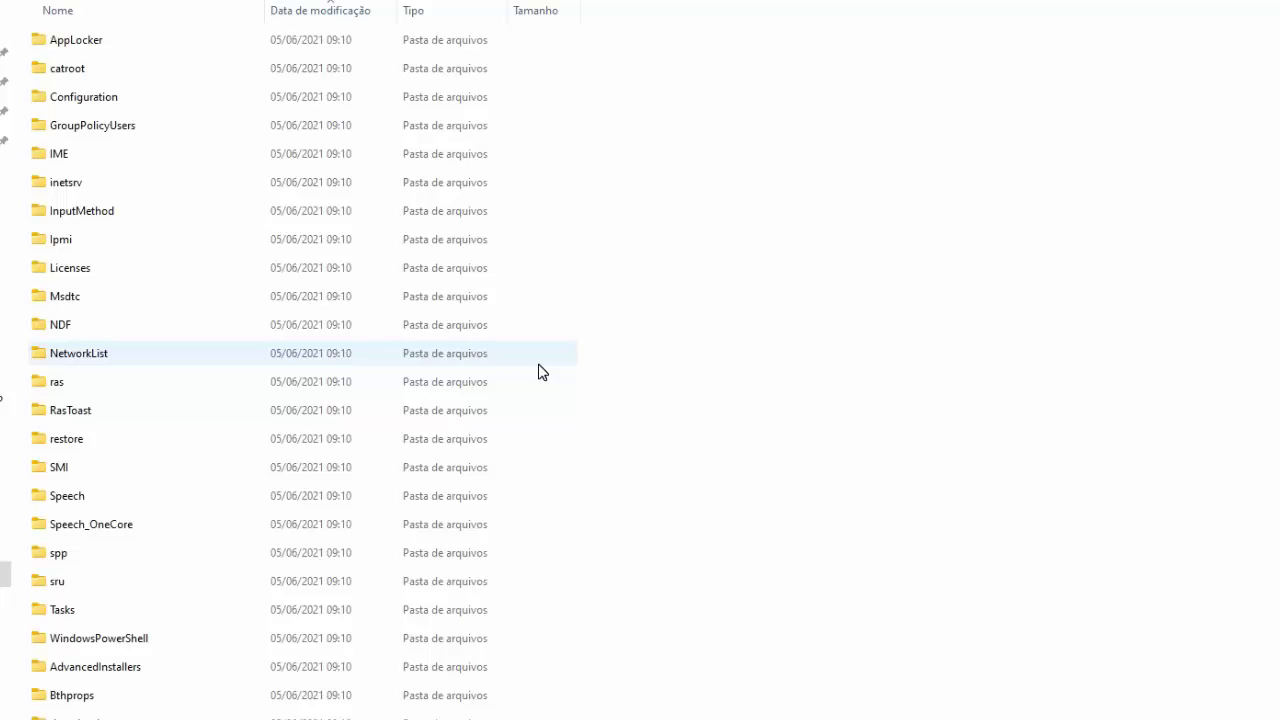
Step: Paste the DirectX files into SysWOW64, replacing existing files, granting administrator permission for all items and ignoring those still denied
key(ctrl+v)
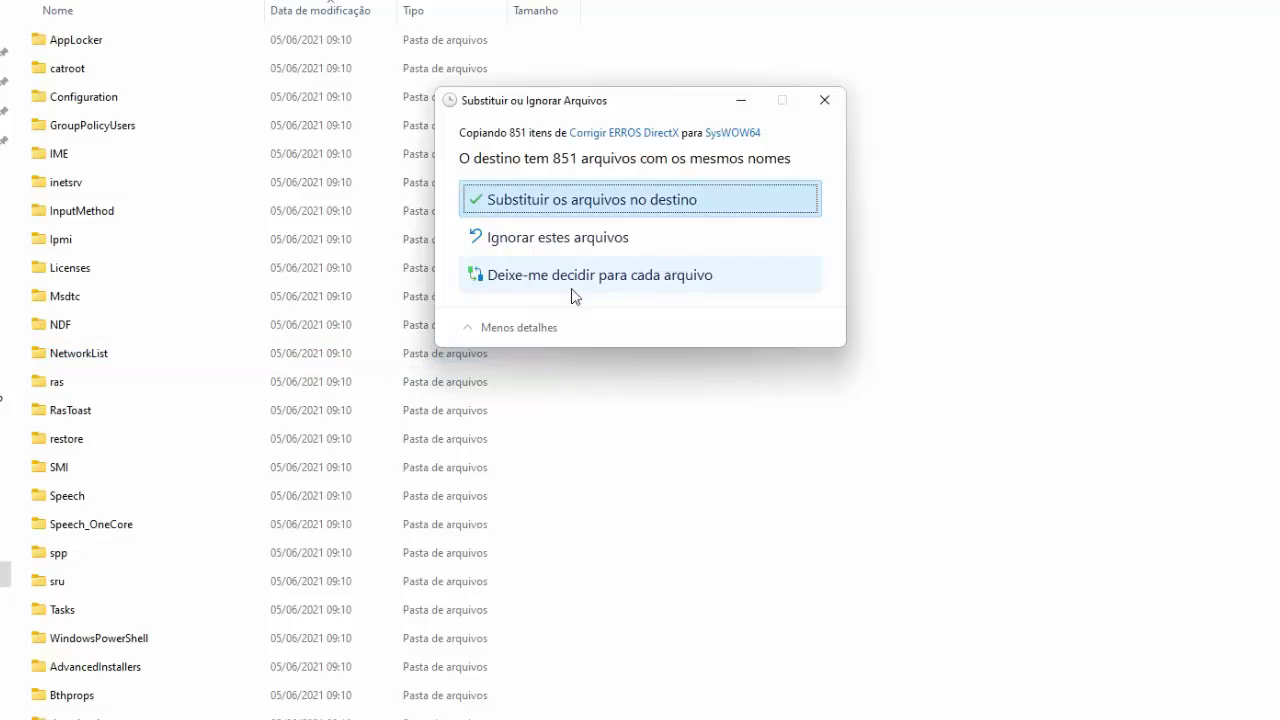
click(566, 204)
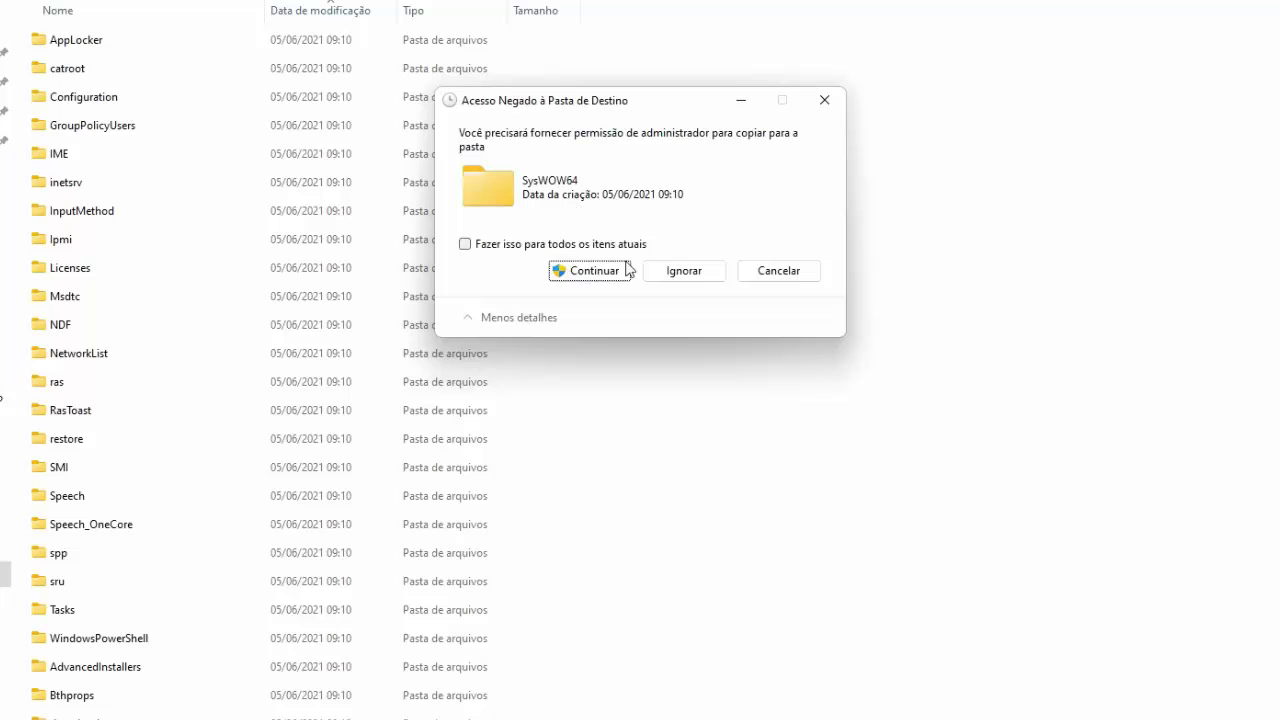
click(534, 245)
click(583, 272)
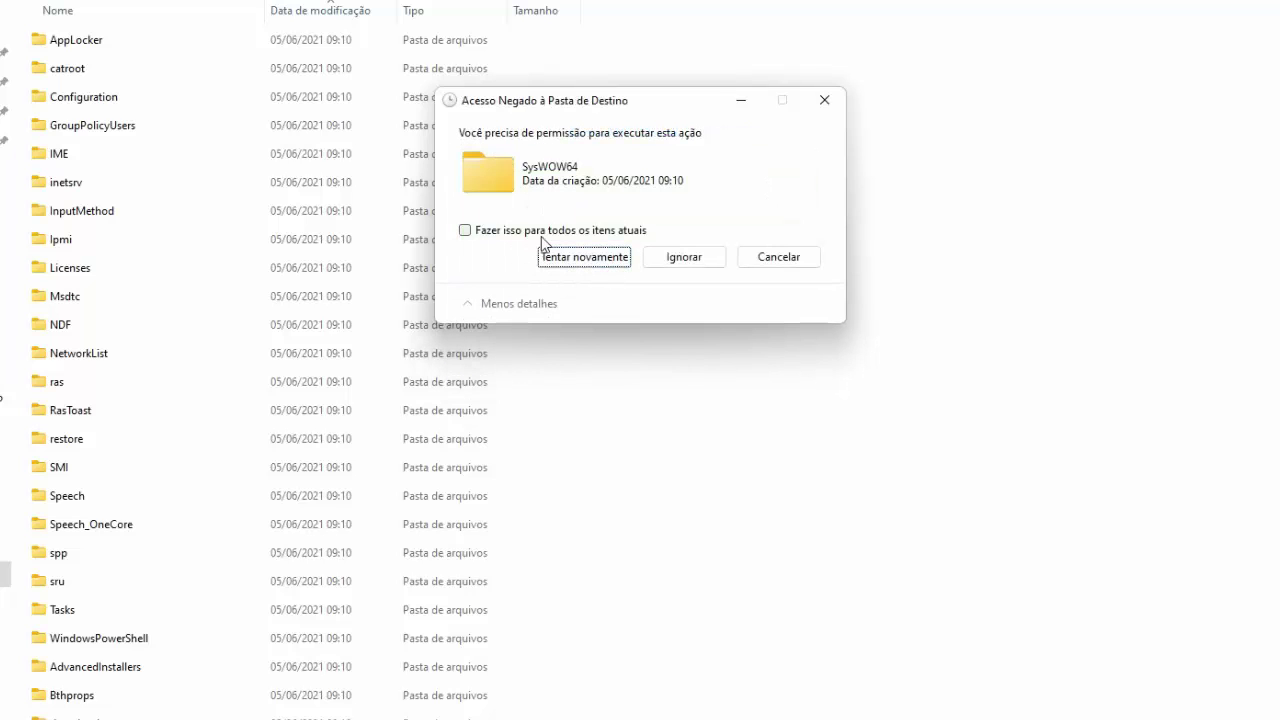
click(672, 258)
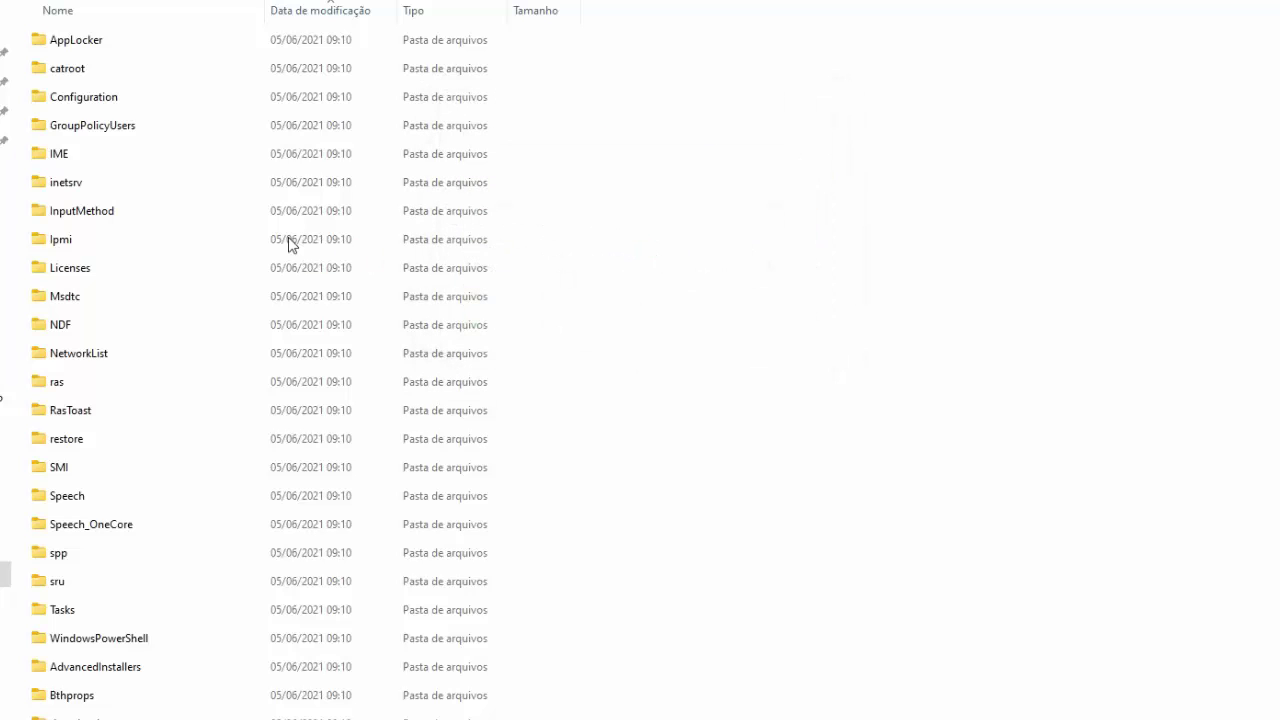
Step: Close the File Explorer window and the untitled note, discarding the note's unsaved text
scroll(289, 246, down, 10)
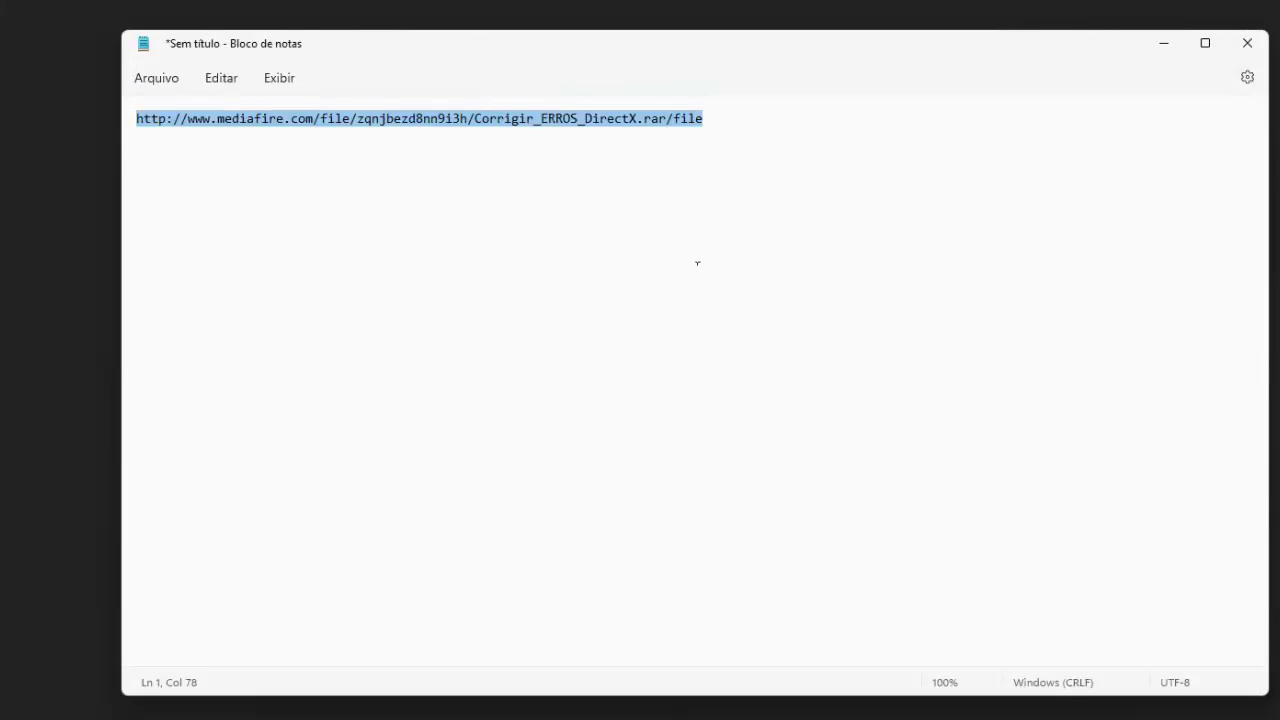
click(1246, 45)
click(717, 420)
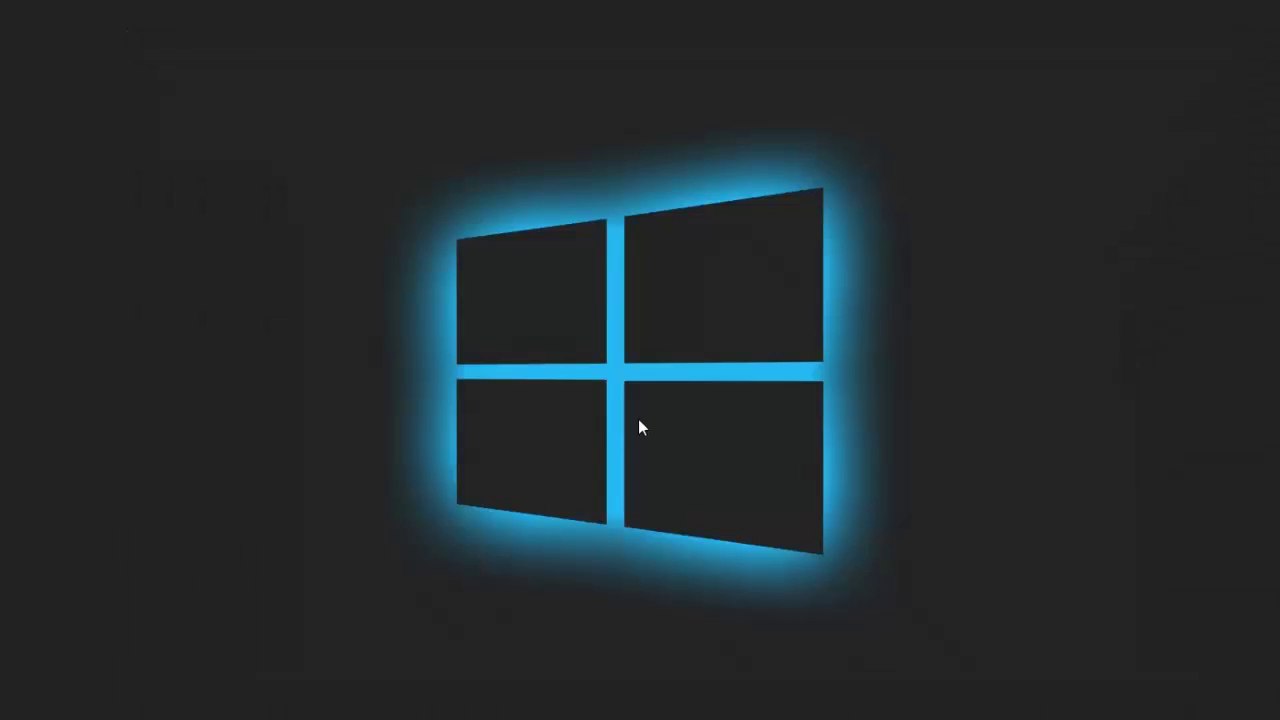